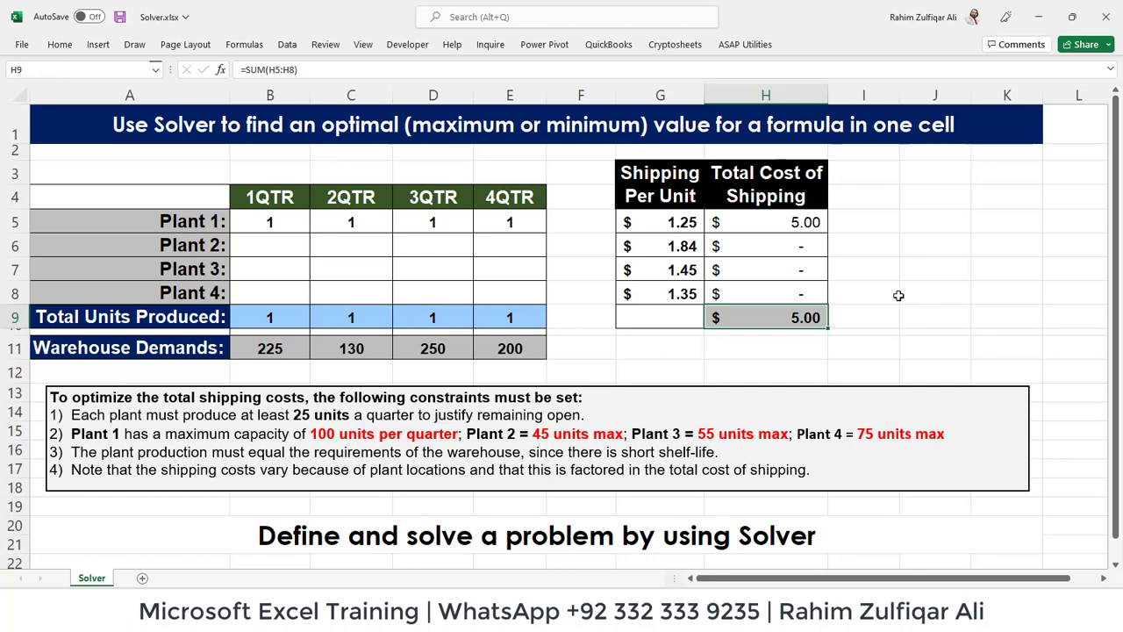
Review the plant rows and the quarter columns of the production table.
{"action": "left_click", "coordinate": [279, 239]}
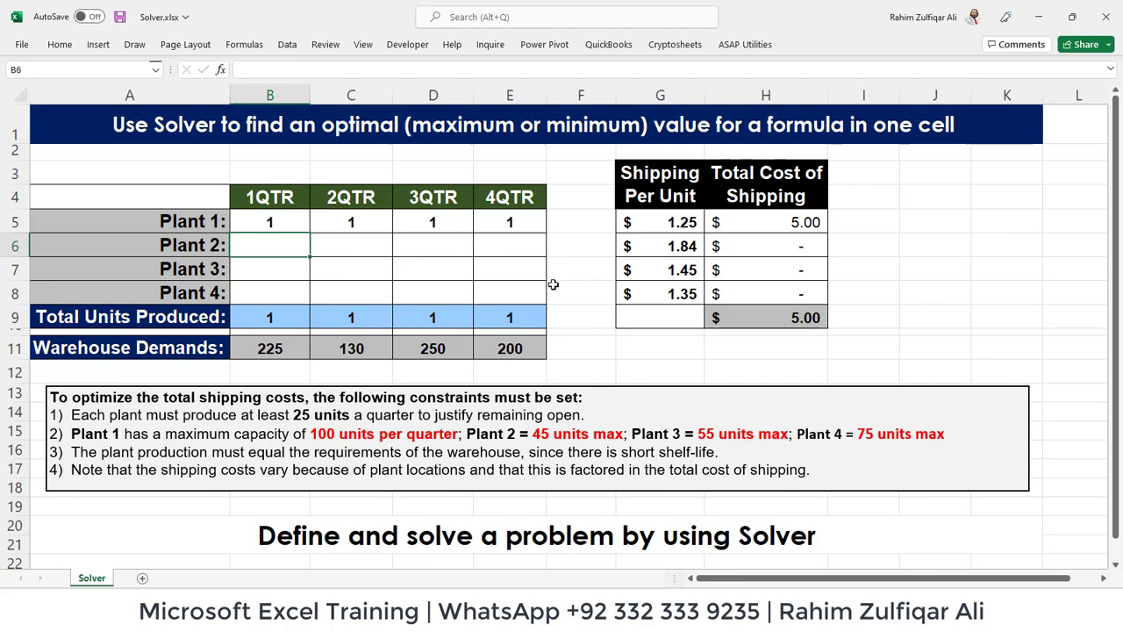
{"action": "left_click", "coordinate": [178, 222]}
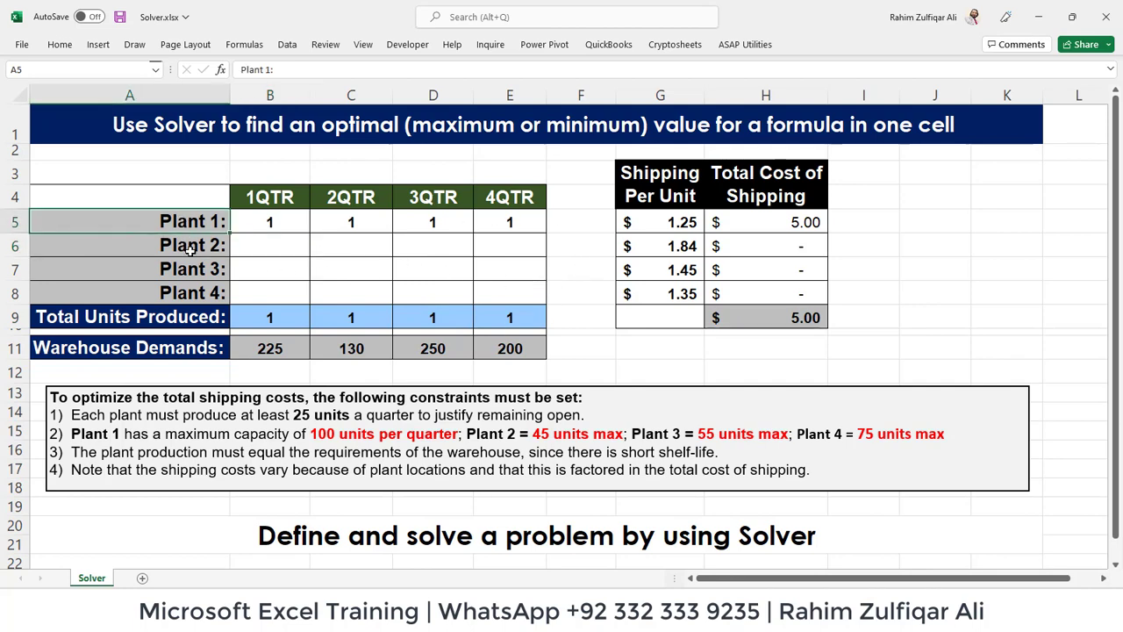
{"action": "left_click", "coordinate": [197, 246]}
{"action": "left_click", "coordinate": [201, 270]}
{"action": "left_click", "coordinate": [213, 292]}
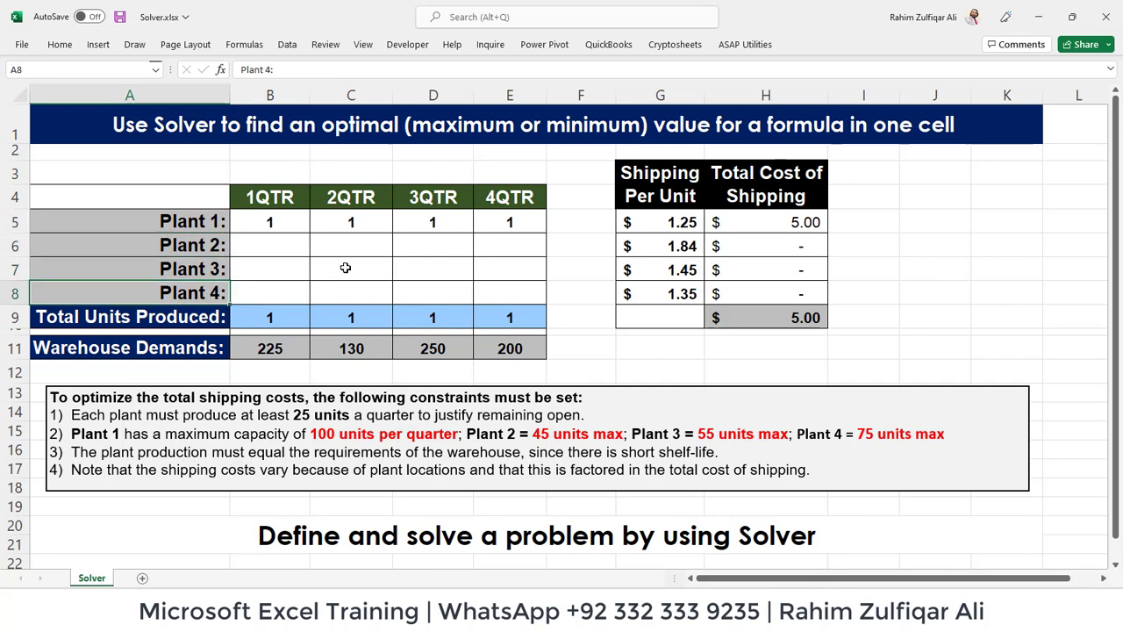
{"action": "left_click", "coordinate": [282, 197]}
{"action": "left_click", "coordinate": [360, 196]}
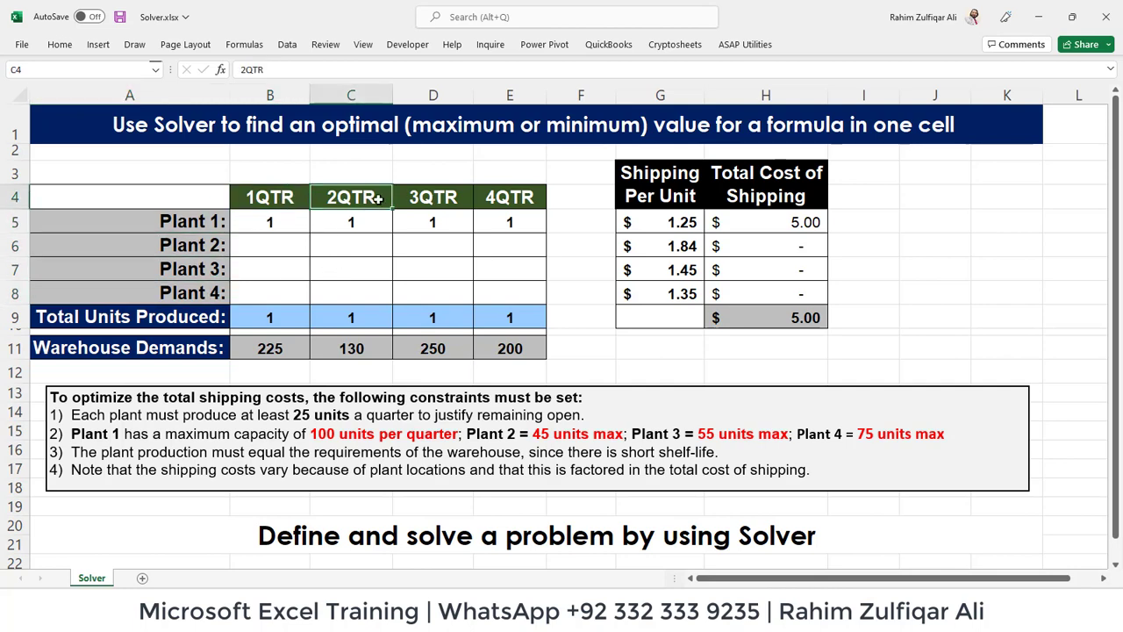
{"action": "left_click", "coordinate": [425, 200]}
{"action": "left_click", "coordinate": [490, 200]}
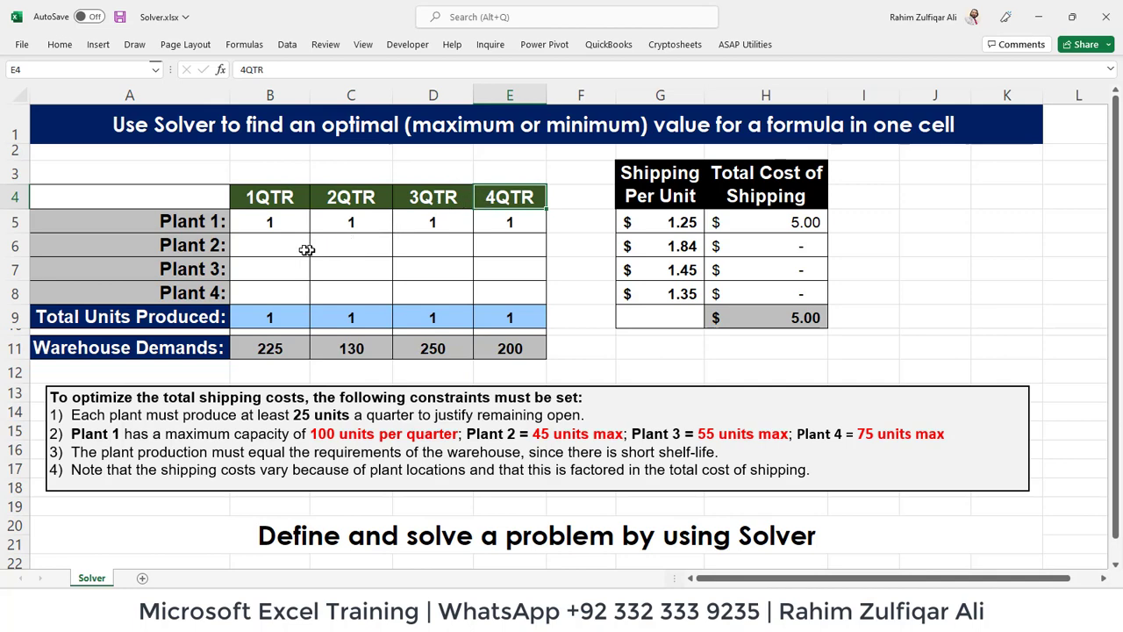
{"action": "left_click", "coordinate": [291, 250]}
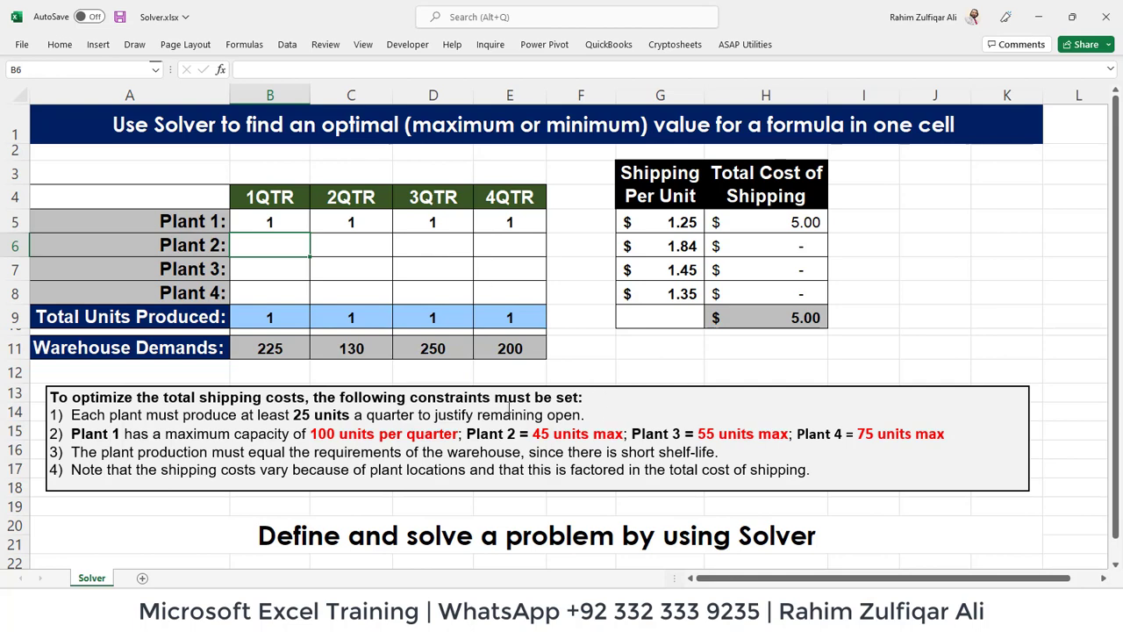
Examine each plant's shipping cost per unit, the quarterly warehouse demands and the total shipping cost formula.
{"action": "left_click", "coordinate": [668, 345]}
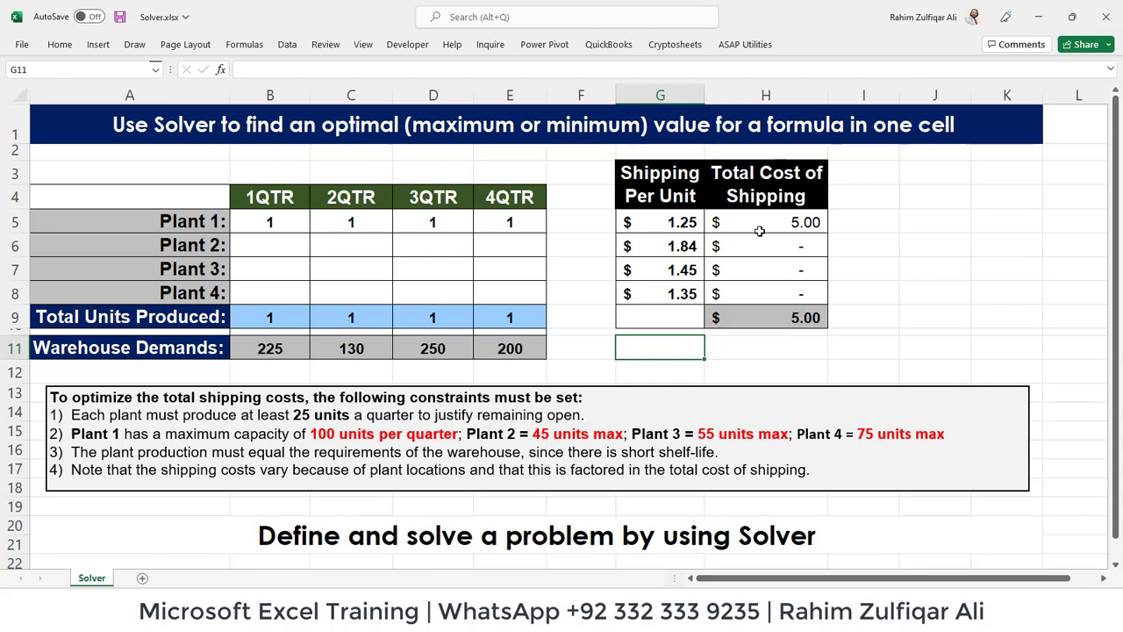
{"action": "left_click", "coordinate": [663, 225]}
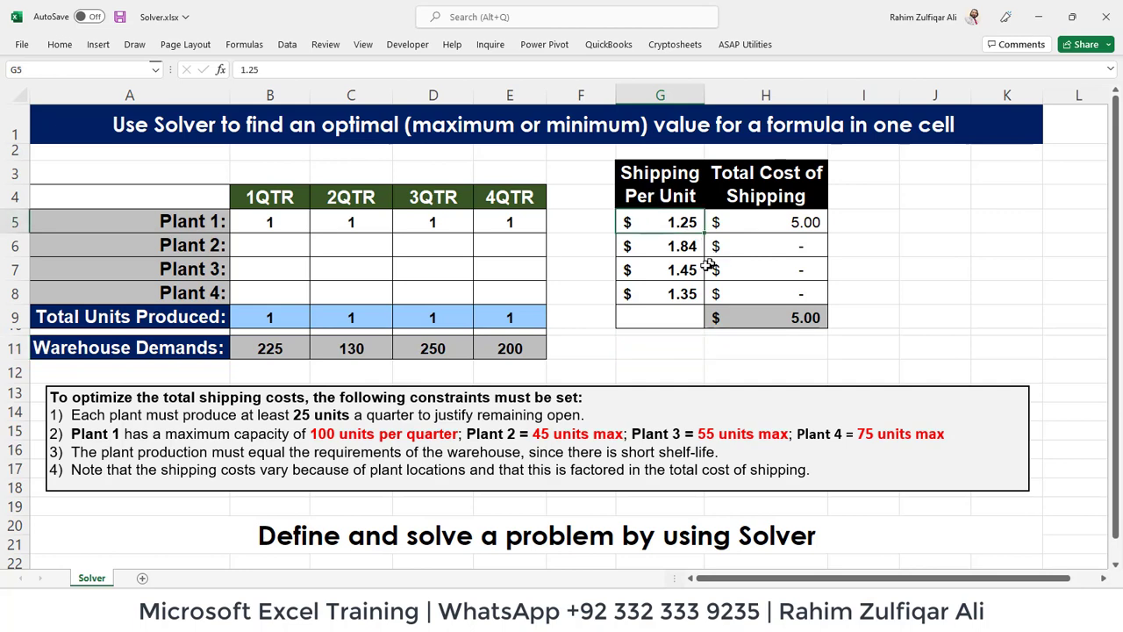
{"action": "left_click", "coordinate": [676, 250]}
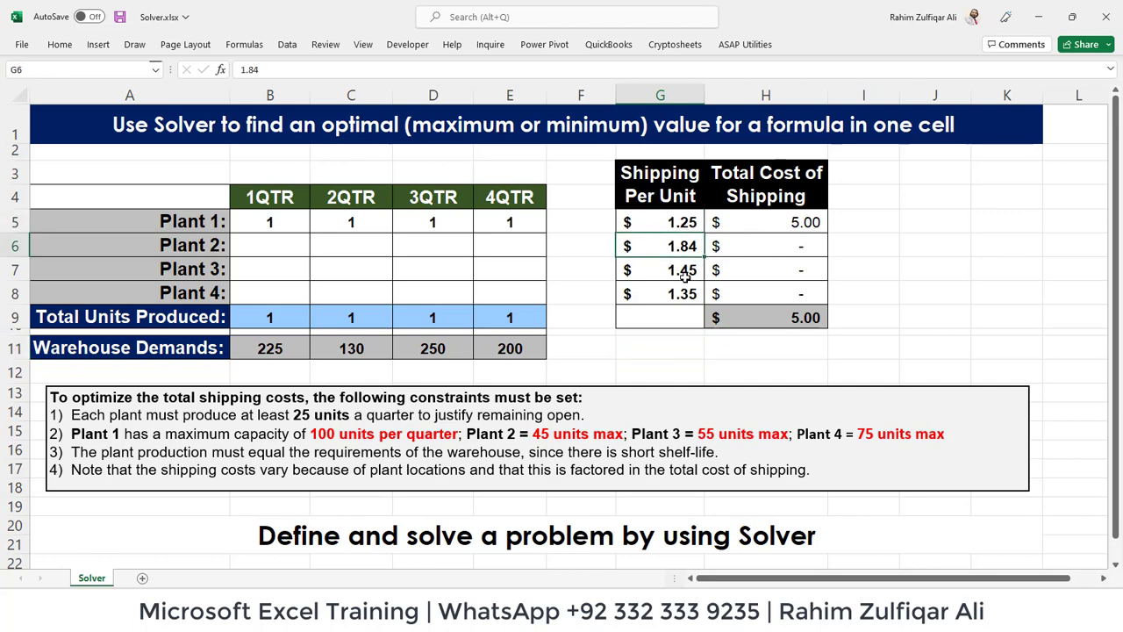
{"action": "left_click", "coordinate": [683, 273]}
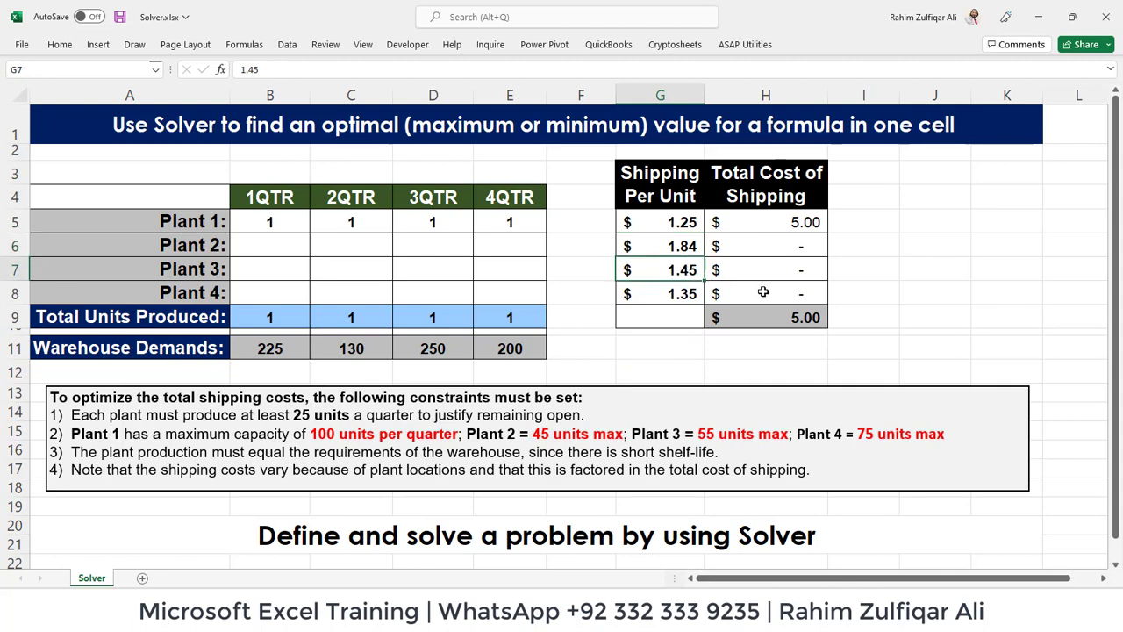
{"action": "left_click", "coordinate": [696, 293]}
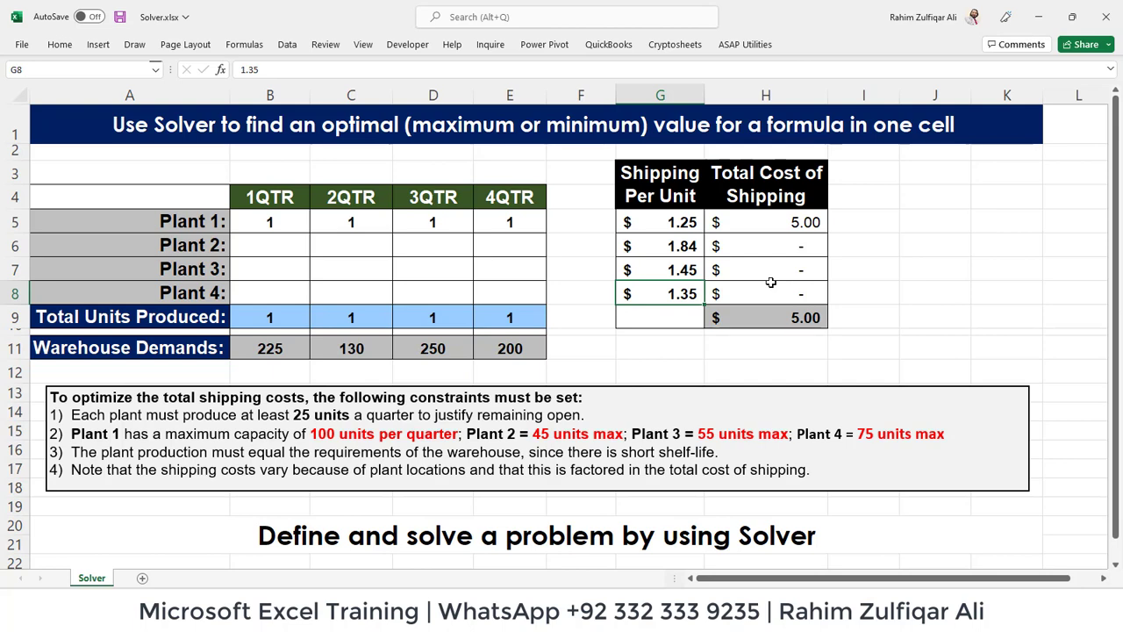
{"action": "left_click", "coordinate": [174, 351]}
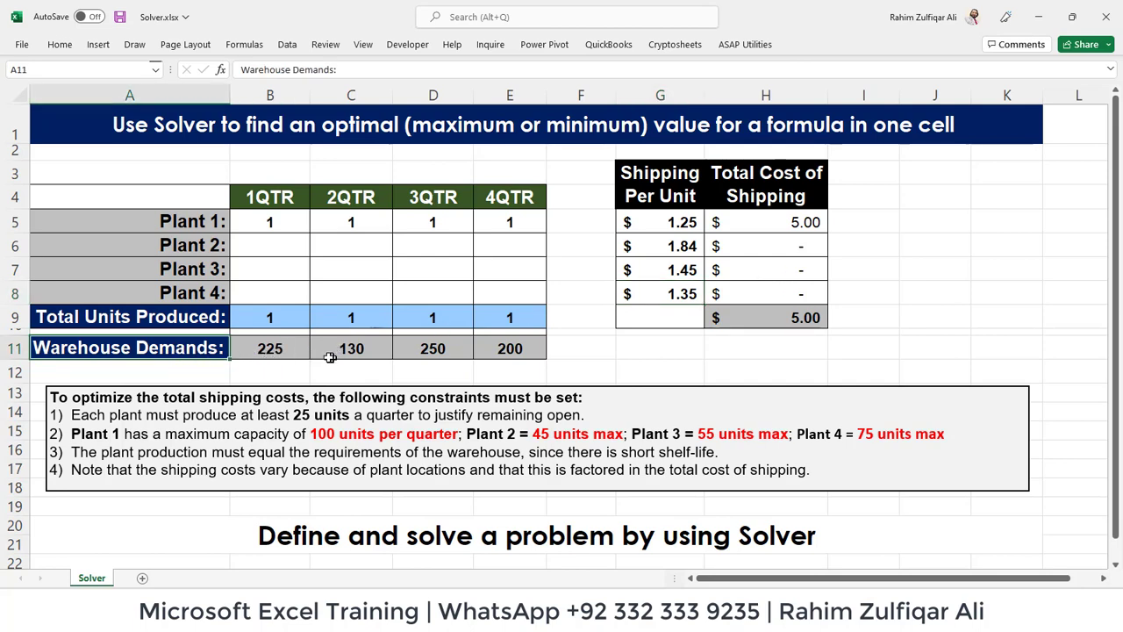
{"action": "left_click", "coordinate": [420, 350]}
{"action": "left_click", "coordinate": [522, 348]}
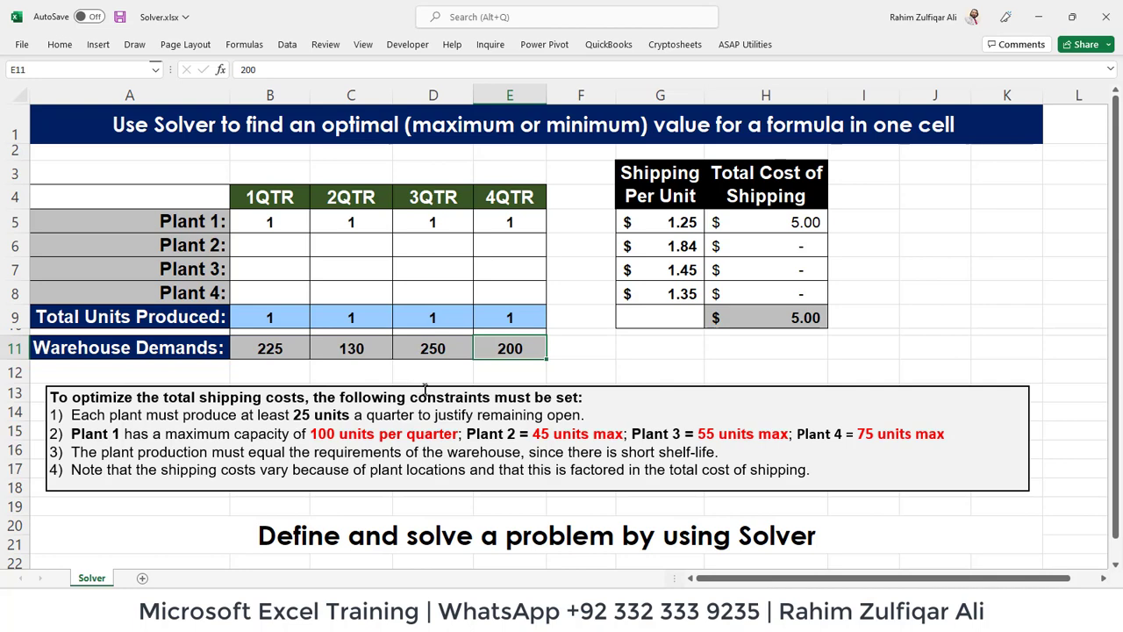
{"action": "left_click", "coordinate": [765, 320]}
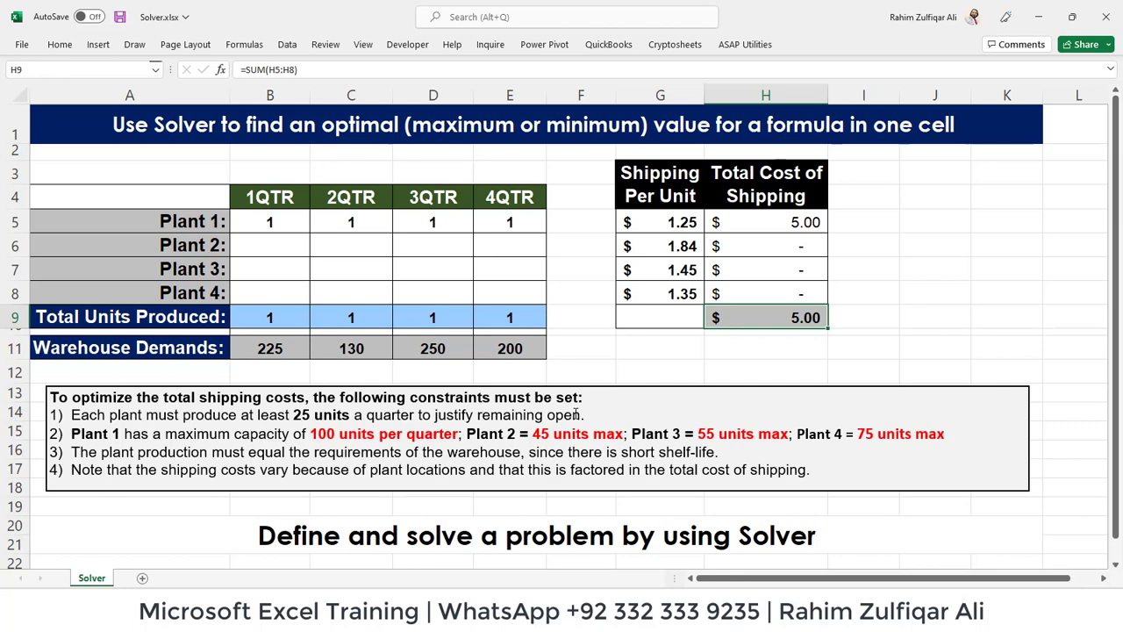
Examine the plant production cells and compare the total units produced row with the warehouse demands row and total shipping cost.
{"action": "left_click", "coordinate": [285, 223]}
{"action": "left_click", "coordinate": [345, 222]}
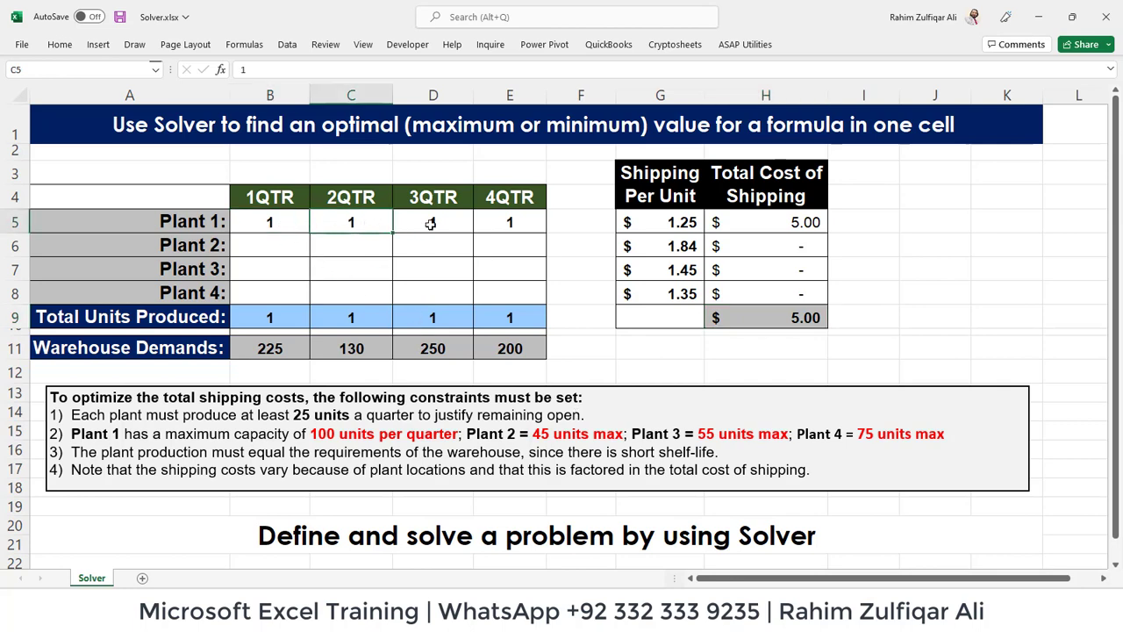
{"action": "left_click", "coordinate": [430, 225]}
{"action": "left_click", "coordinate": [505, 224]}
{"action": "left_click", "coordinate": [452, 226]}
{"action": "left_click", "coordinate": [445, 254]}
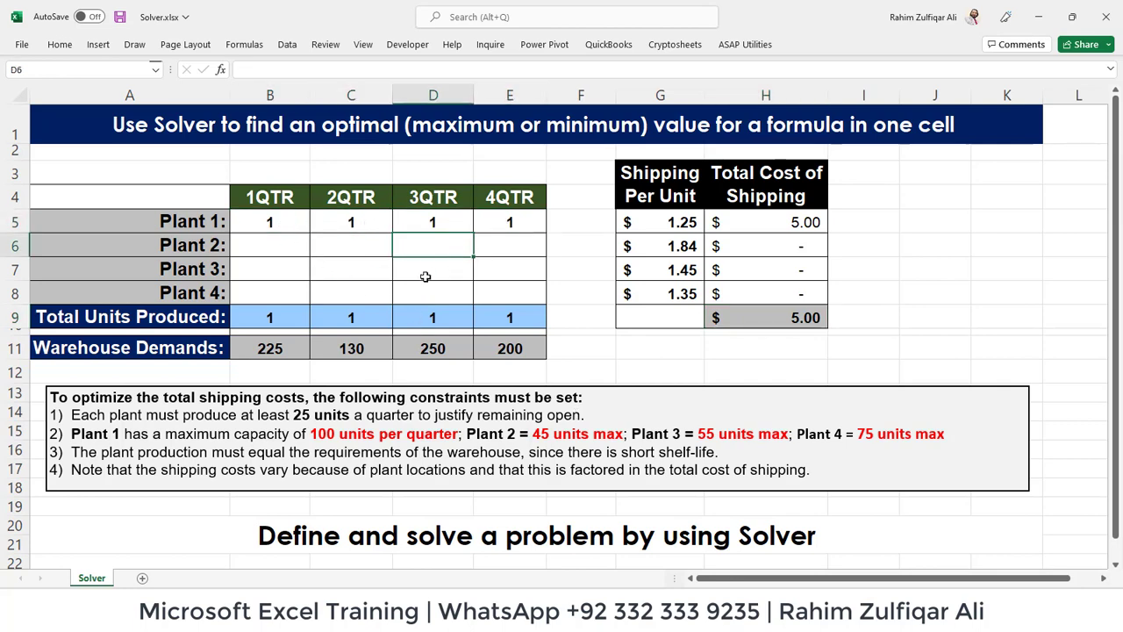
{"action": "left_click", "coordinate": [426, 273]}
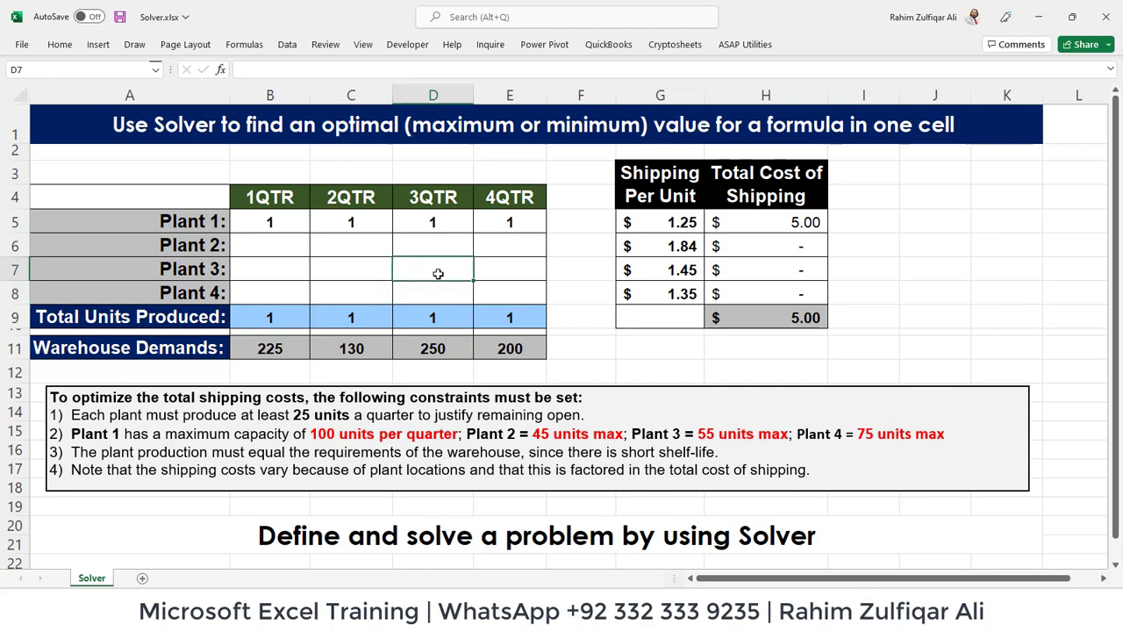
{"action": "left_click", "coordinate": [481, 271]}
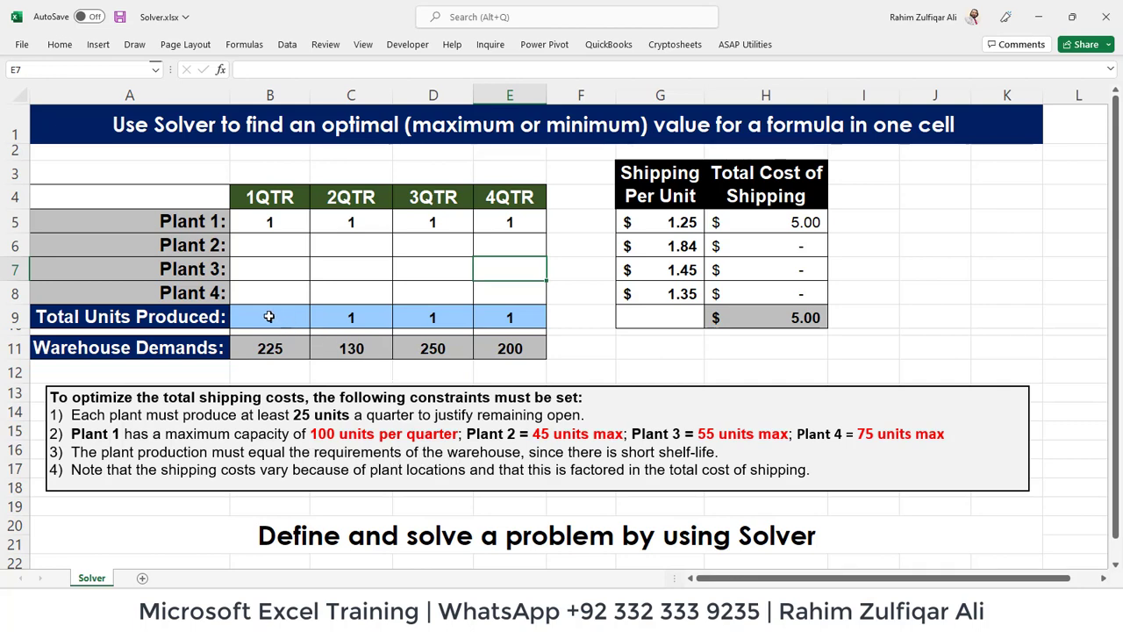
{"action": "left_click_drag", "start_coordinate": [270, 317], "coordinate": [507, 317]}
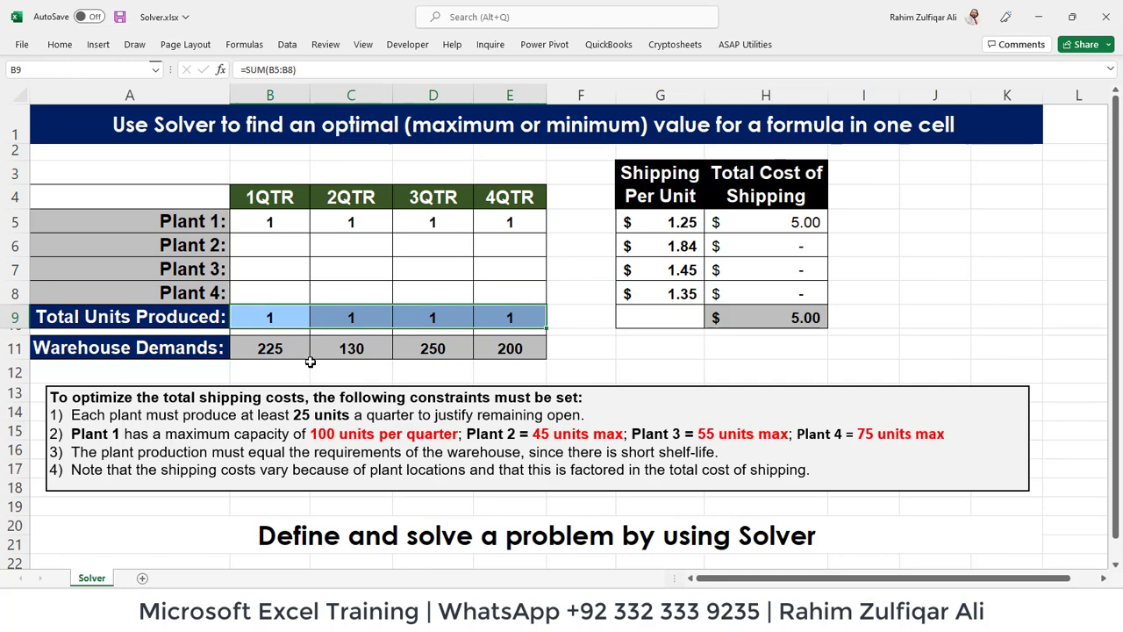
{"action": "left_click_drag", "start_coordinate": [285, 347], "coordinate": [504, 344]}
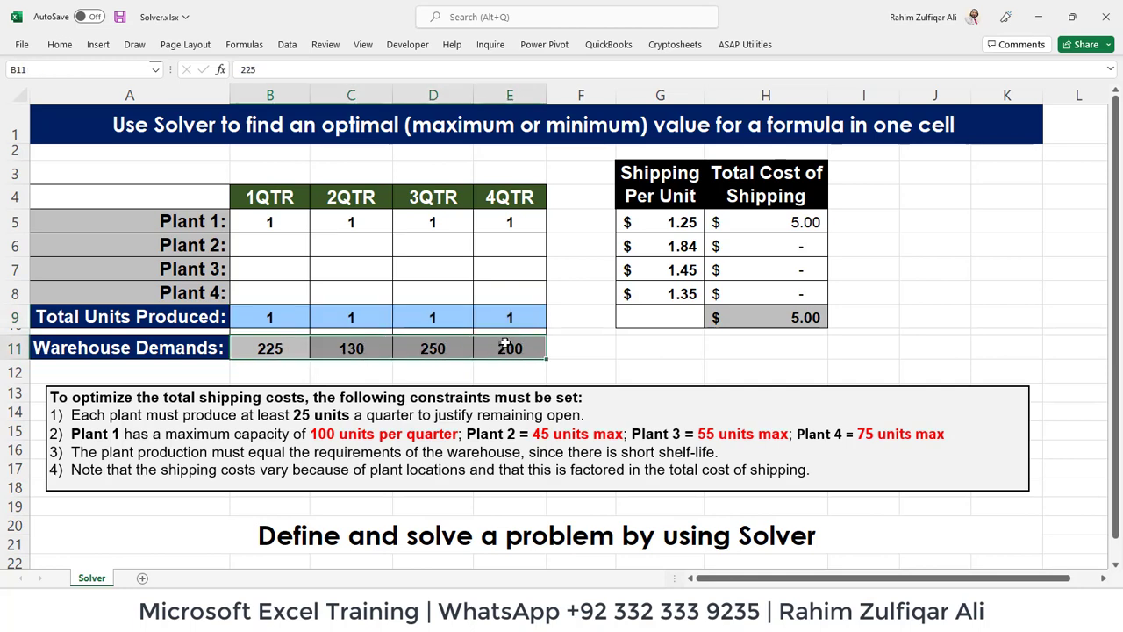
{"action": "left_click", "coordinate": [504, 344]}
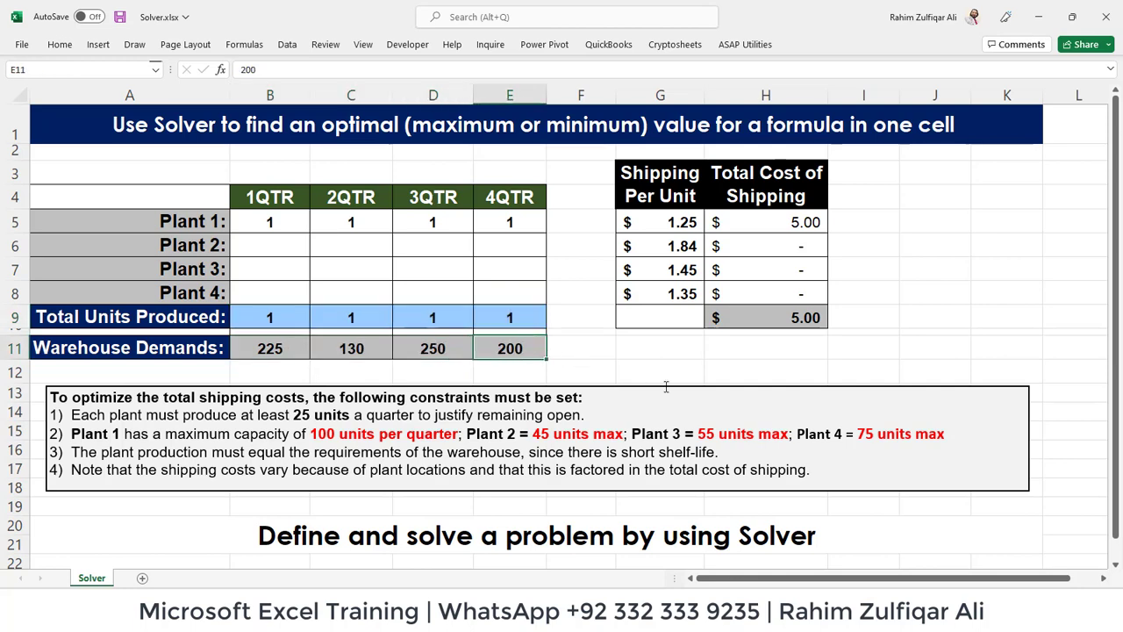
{"action": "left_click", "coordinate": [771, 317]}
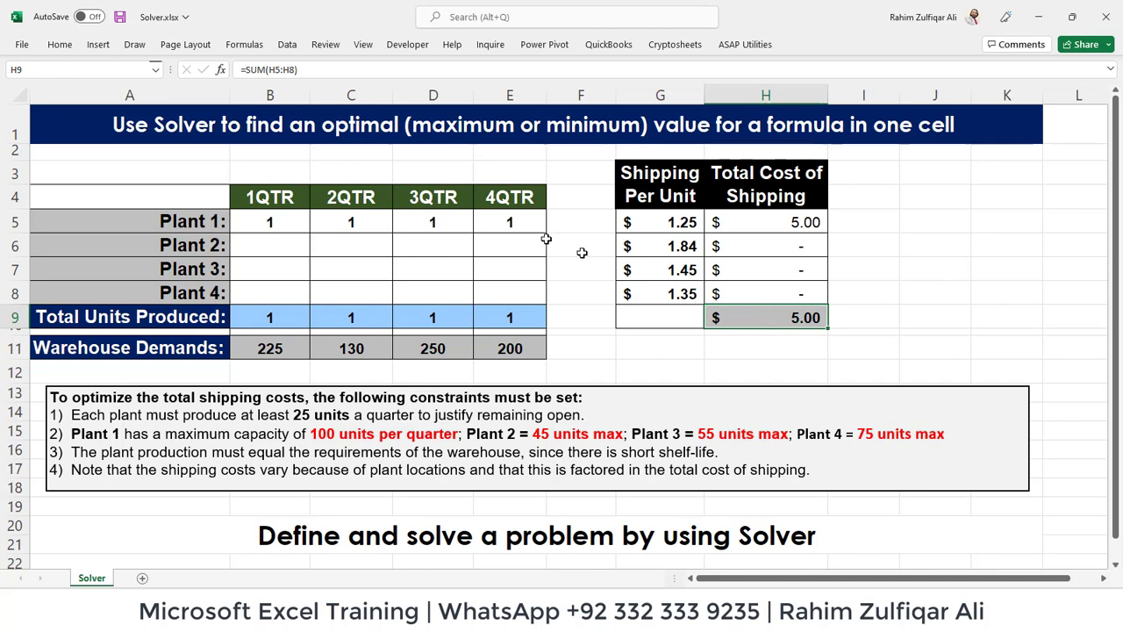
Check in the Excel add-ins list whether the Solver Add-in is enabled, leaving the add-in selection as it is.
{"action": "left_click", "coordinate": [289, 50]}
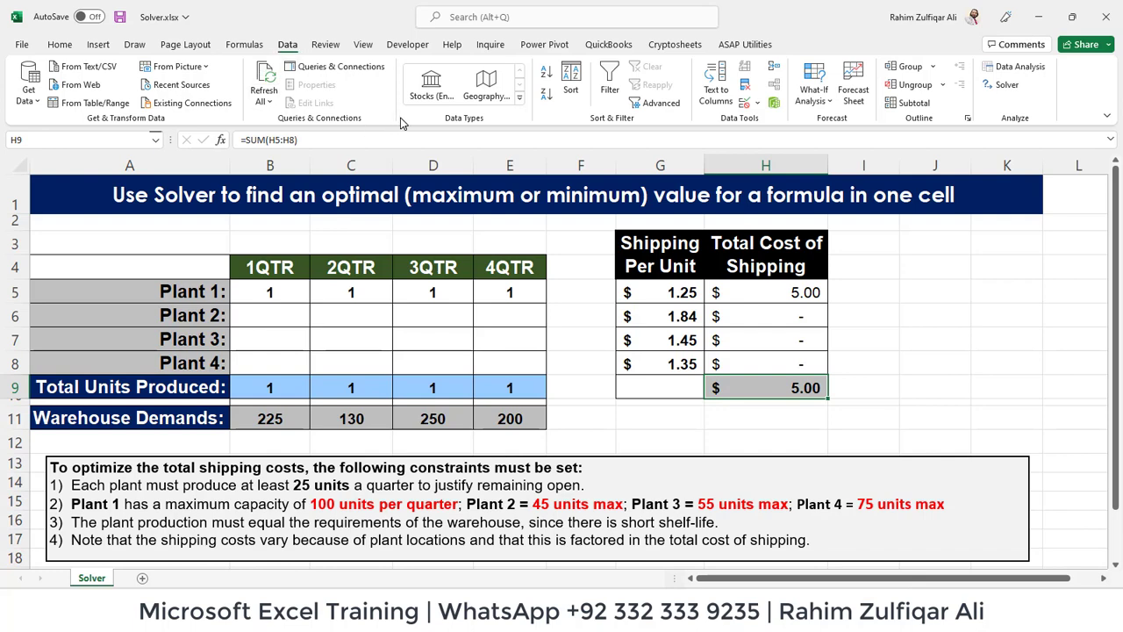
{"action": "left_click", "coordinate": [22, 46]}
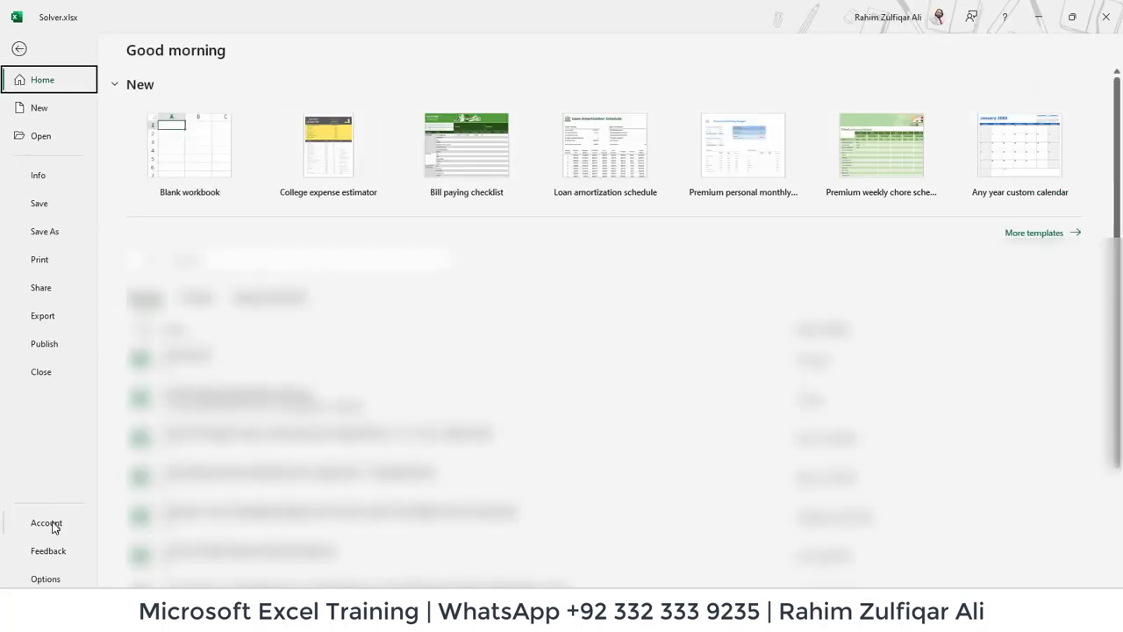
{"action": "left_click", "coordinate": [51, 582]}
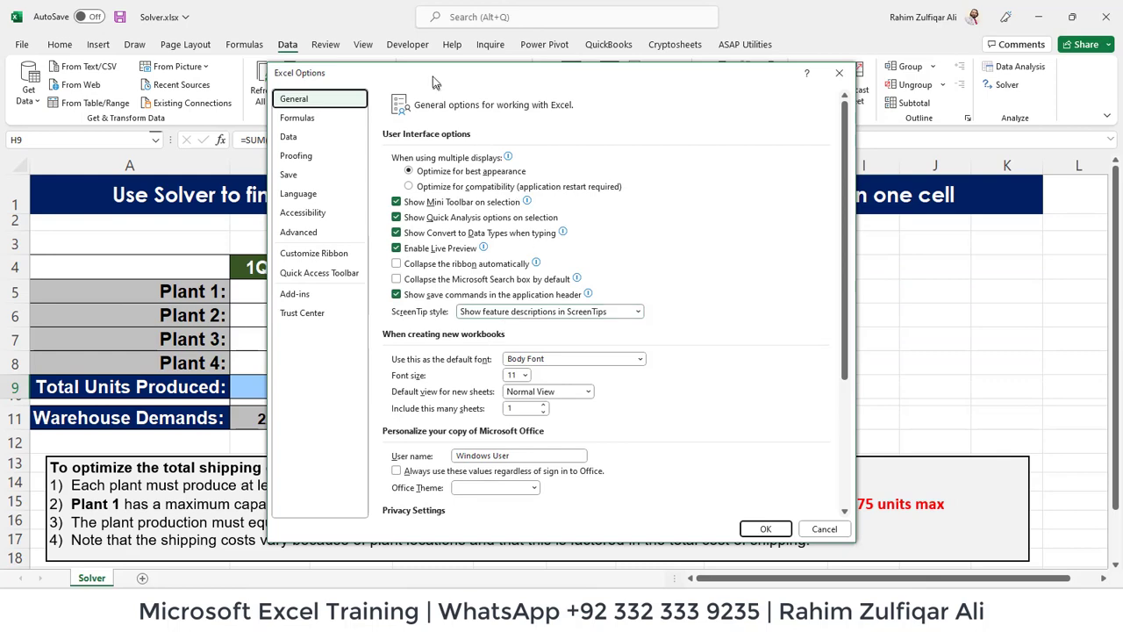
{"action": "left_click_drag", "start_coordinate": [433, 81], "coordinate": [511, 65]}
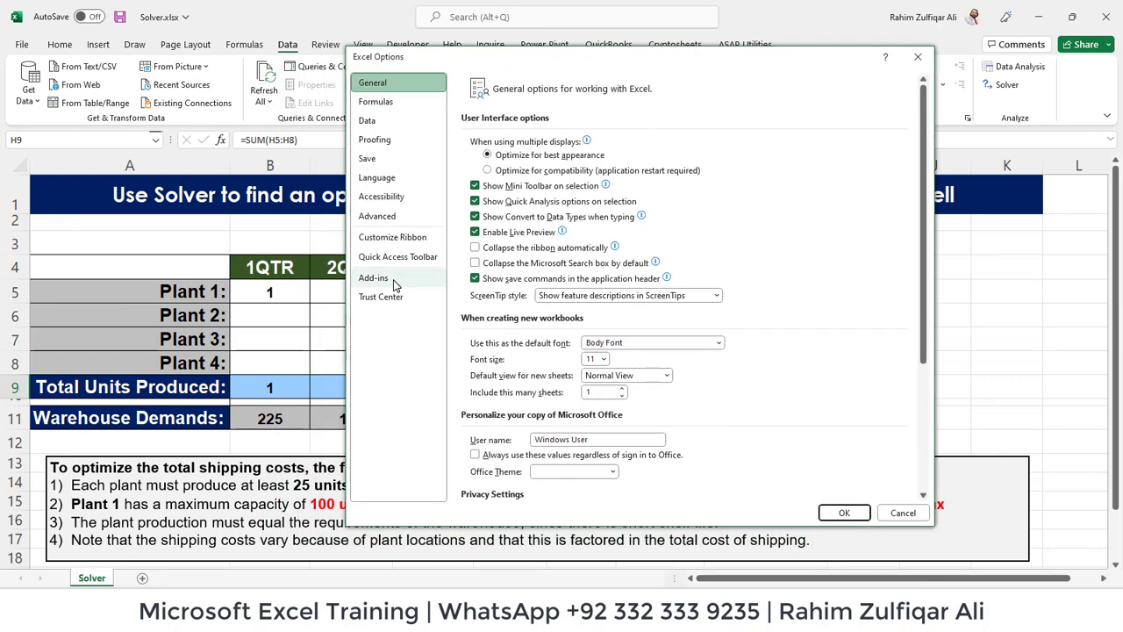
{"action": "left_click", "coordinate": [394, 280]}
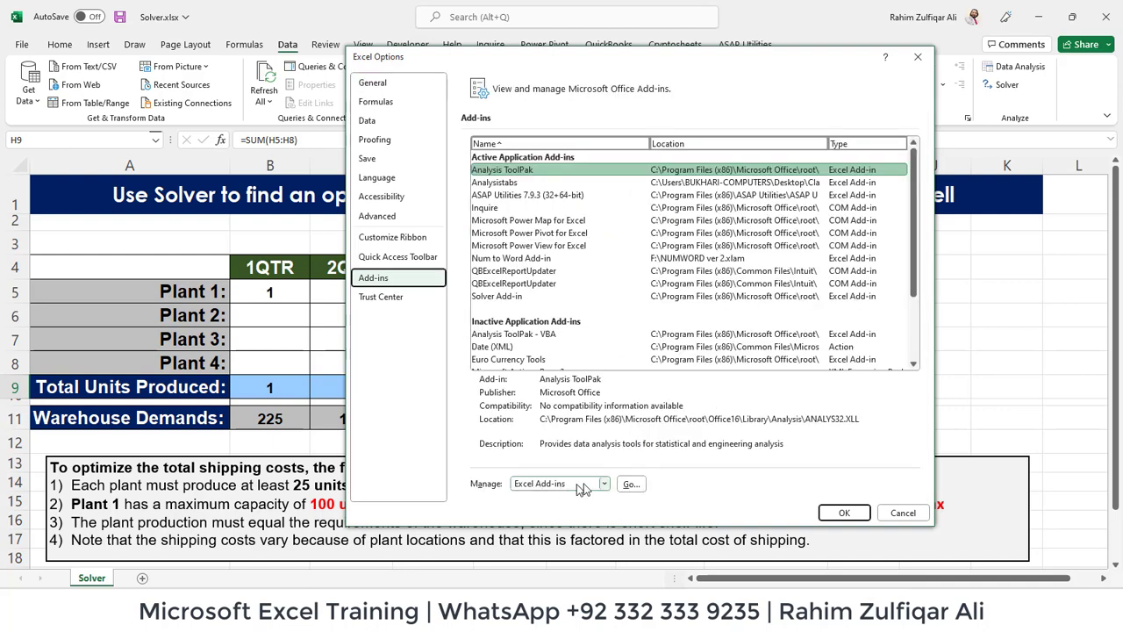
{"action": "left_click", "coordinate": [630, 484]}
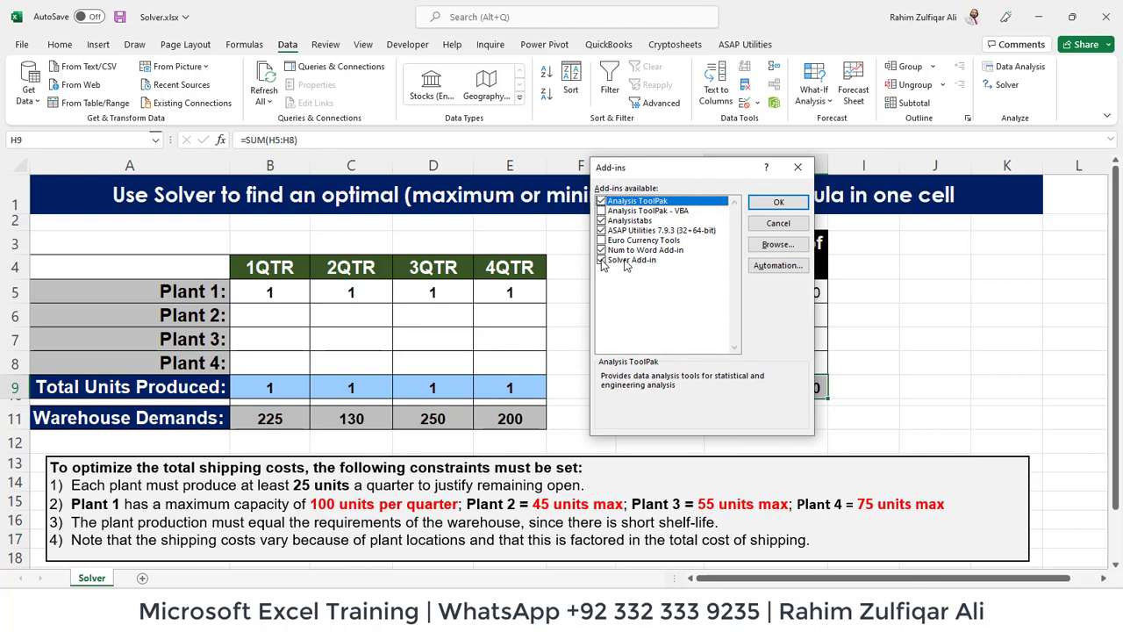
{"action": "left_click", "coordinate": [797, 166]}
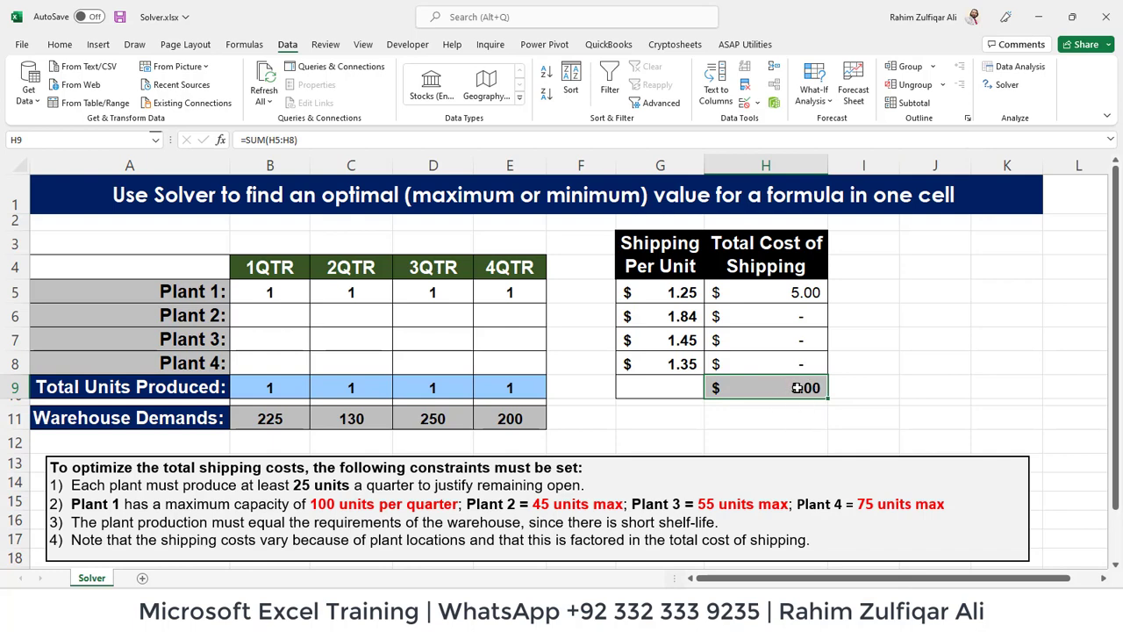
Start Solver and set its objective to minimize the total shipping cost in cell $H$9.
{"action": "left_click", "coordinate": [1000, 86]}
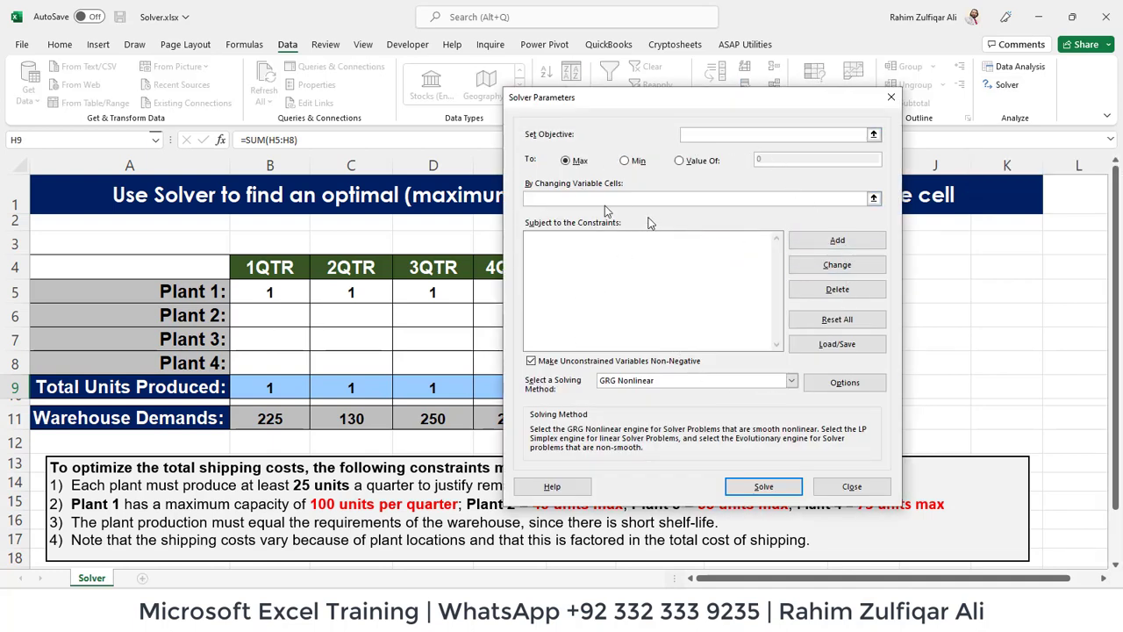
{"action": "left_click", "coordinate": [873, 137]}
{"action": "left_click", "coordinate": [779, 387]}
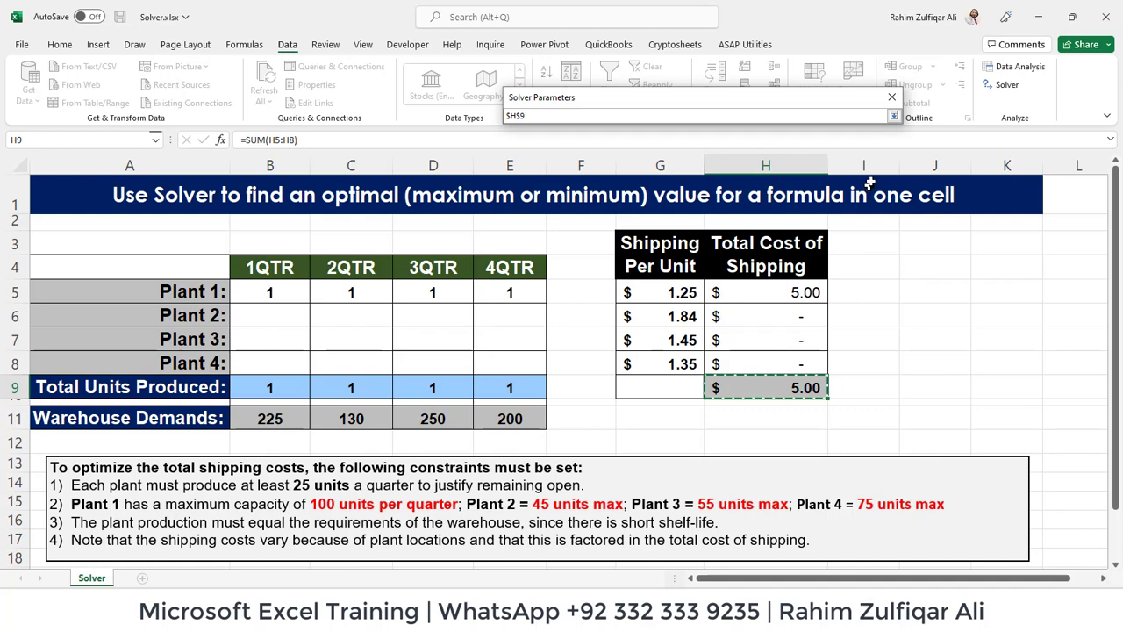
{"action": "left_click", "coordinate": [893, 115]}
{"action": "left_click", "coordinate": [627, 162]}
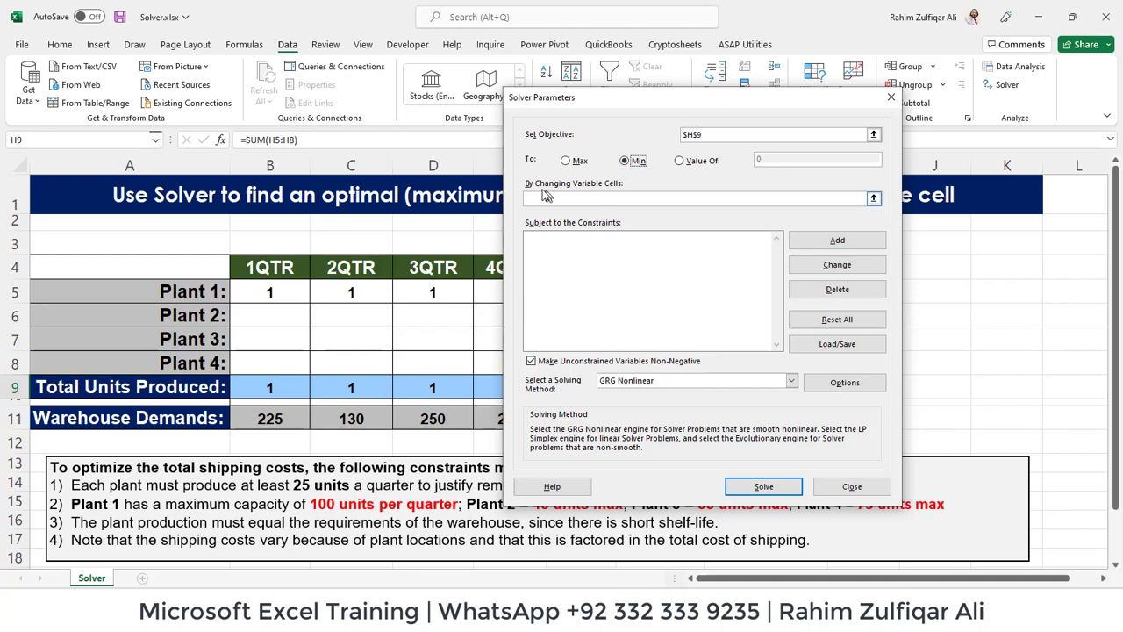
Set the Solver's changing variable cells to the plant production range $B$5:$E$8.
{"action": "left_click", "coordinate": [873, 198]}
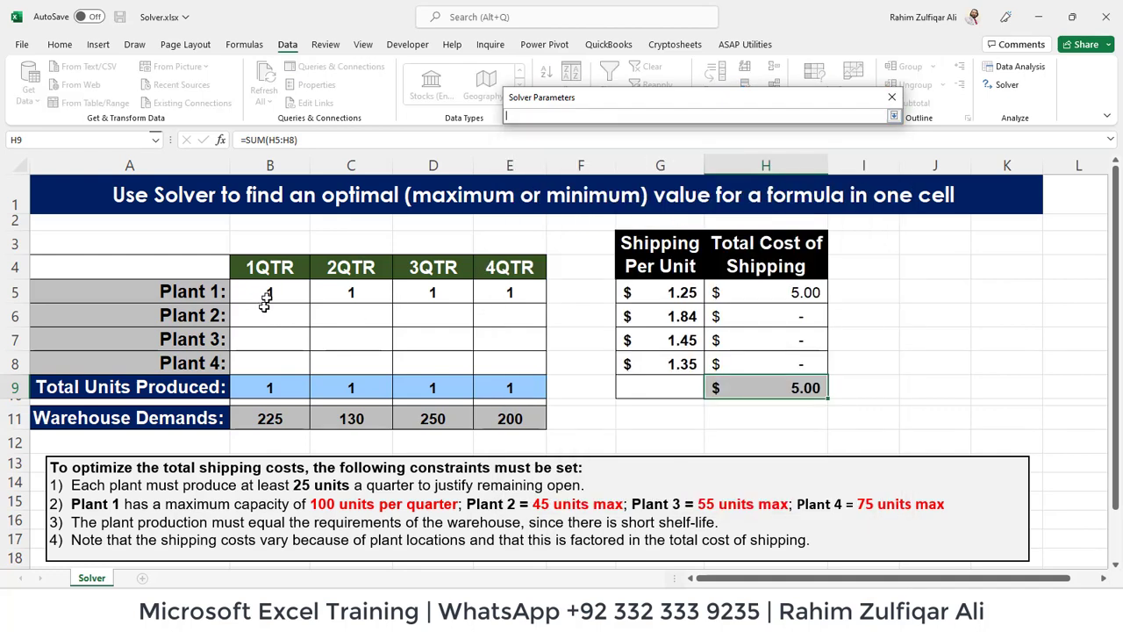
{"action": "left_click_drag", "start_coordinate": [266, 292], "coordinate": [510, 361]}
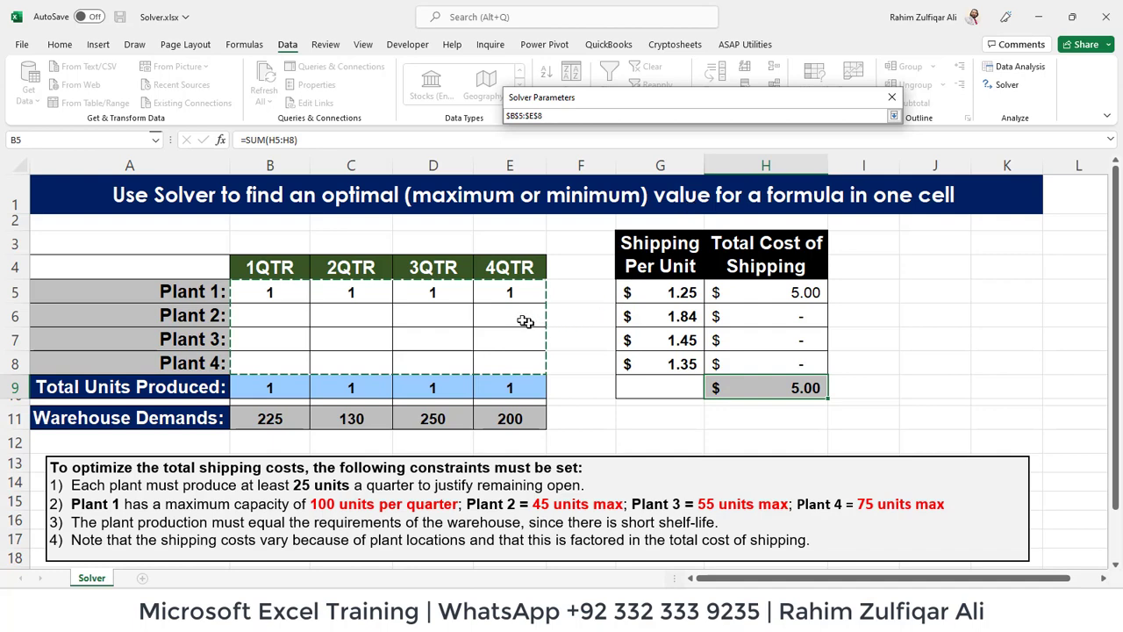
{"action": "left_click", "coordinate": [894, 115]}
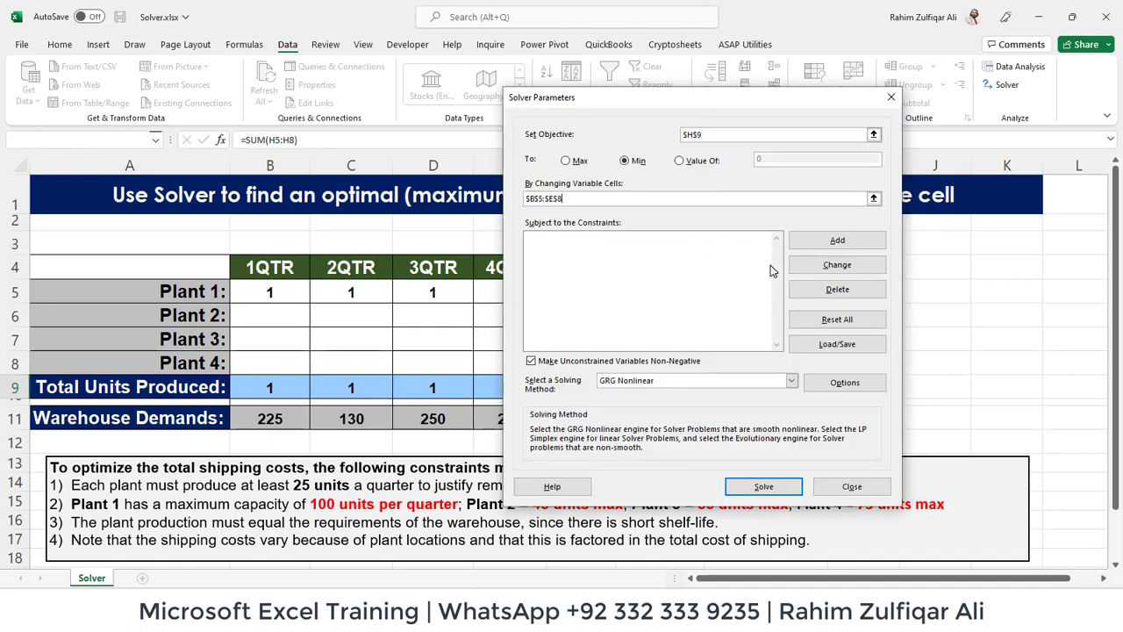
Add a Solver constraint requiring all plant production cells $B$5:$E$8 to be >= 25.
{"action": "left_click", "coordinate": [838, 245]}
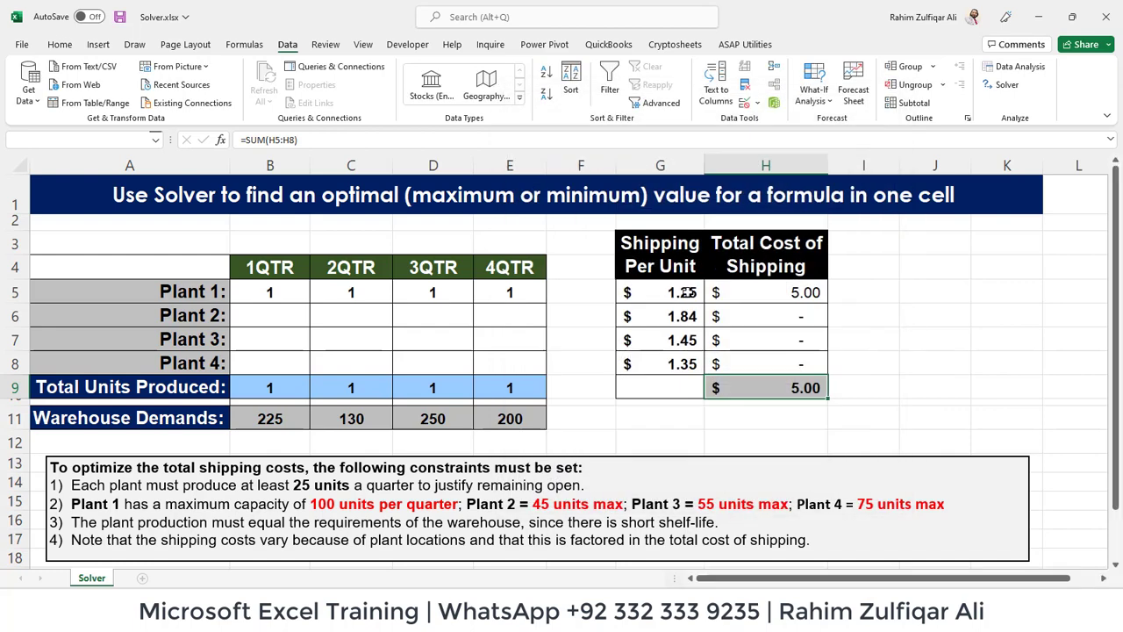
{"action": "left_click_drag", "start_coordinate": [649, 266], "coordinate": [690, 235]}
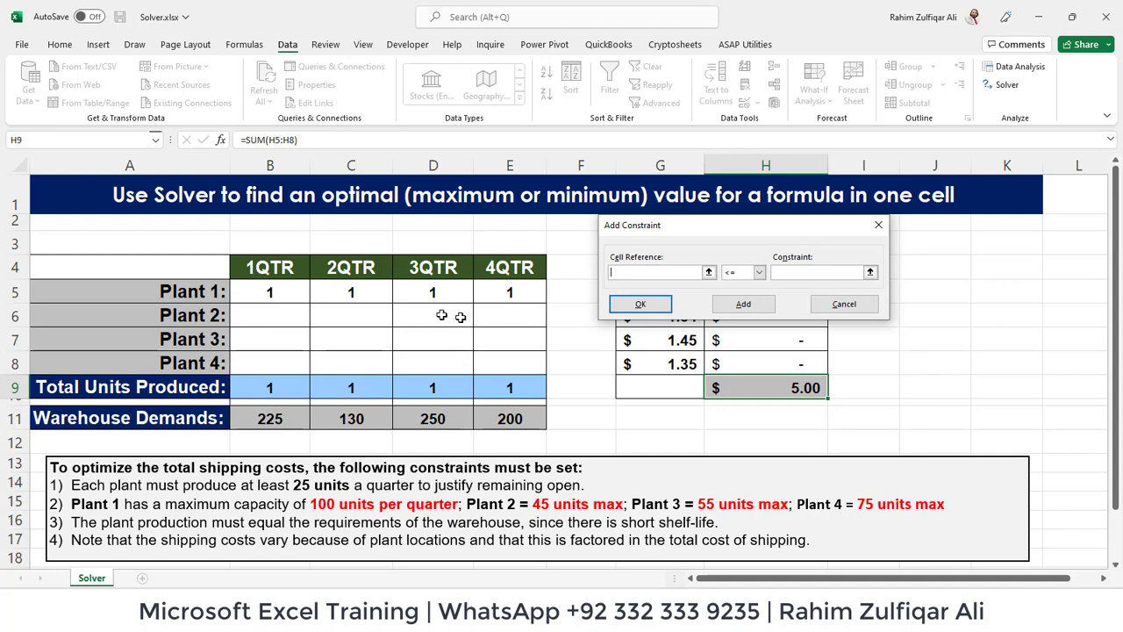
{"action": "left_click_drag", "start_coordinate": [273, 289], "coordinate": [522, 359]}
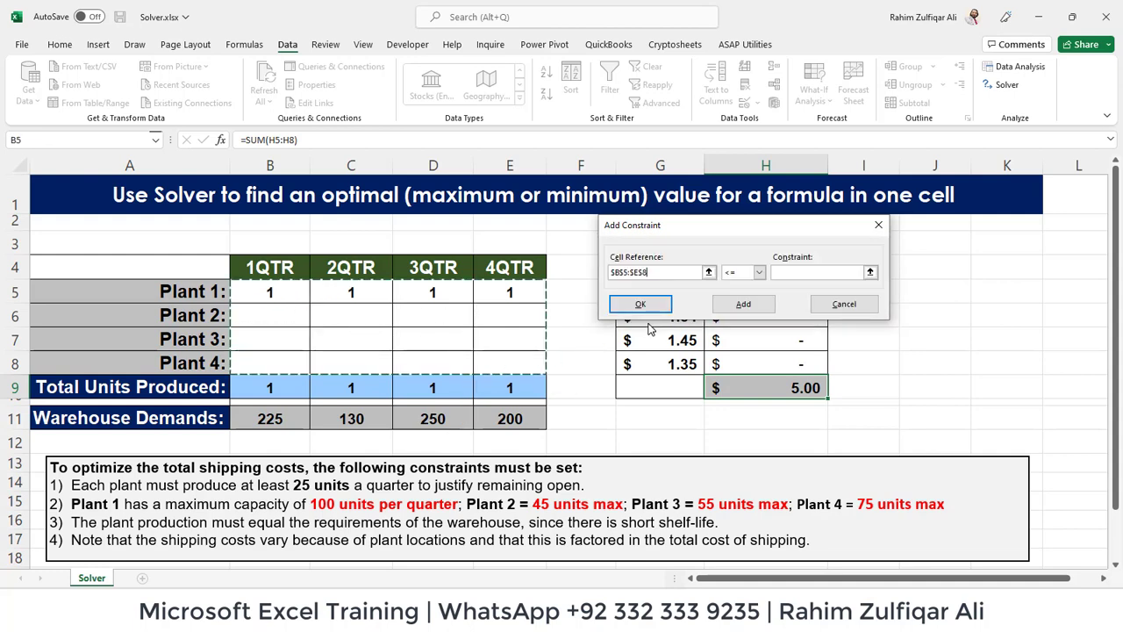
{"action": "left_click", "coordinate": [759, 274]}
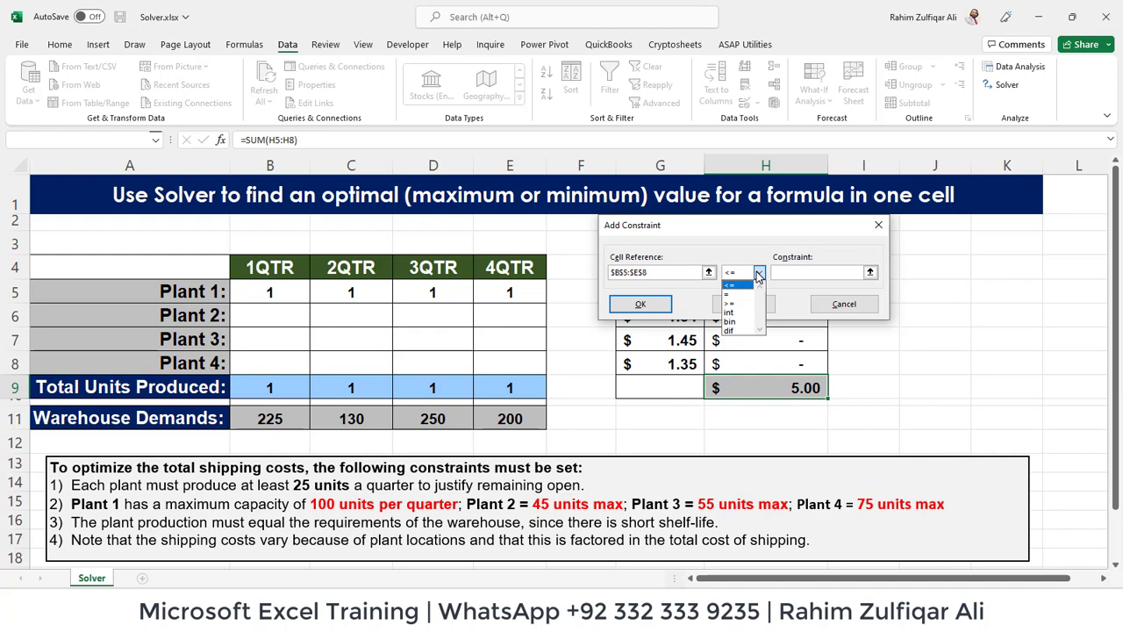
{"action": "left_click", "coordinate": [733, 305]}
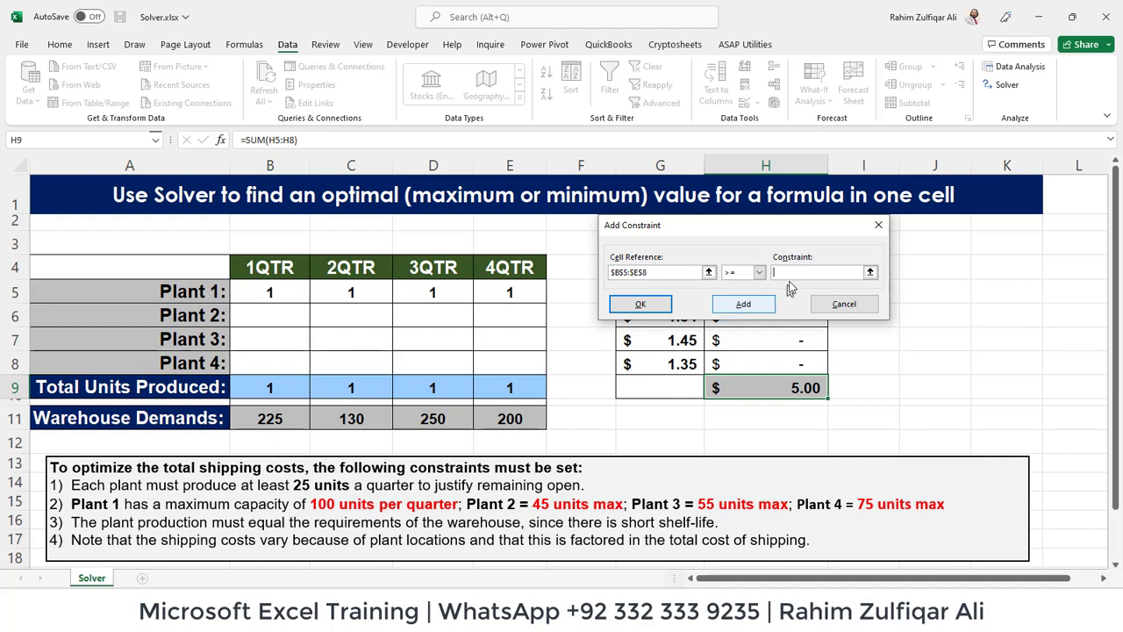
{"action": "left_click", "coordinate": [795, 274]}
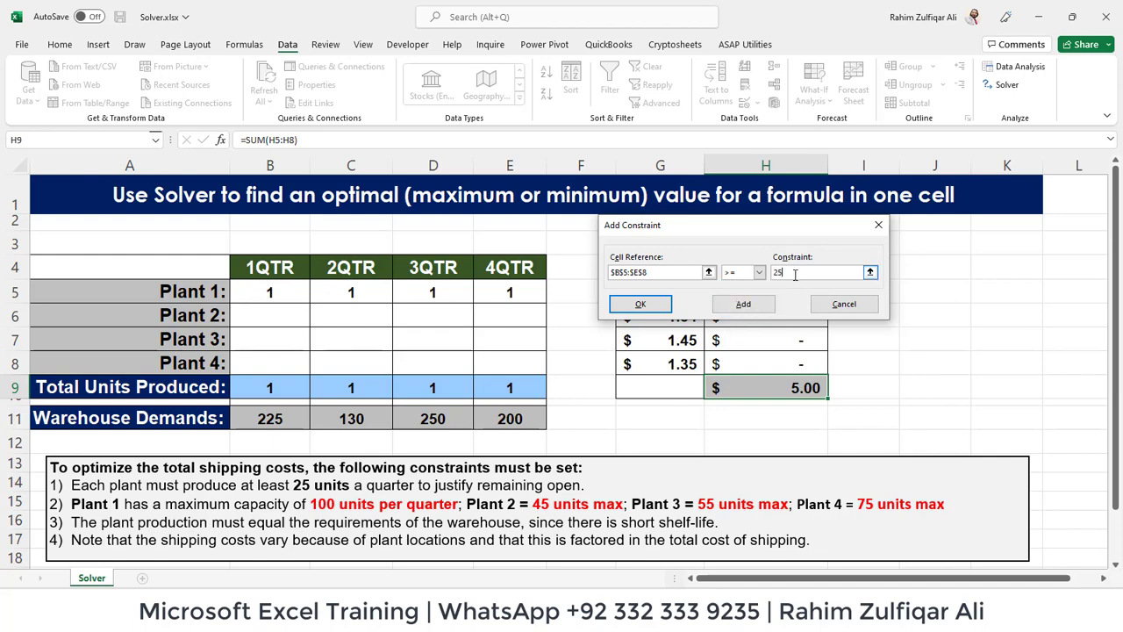
{"action": "left_click", "coordinate": [736, 307]}
Add a constraint limiting Plant 1's quarterly production $B$5:$E$5 to <= 100.
{"action": "left_click", "coordinate": [273, 293]}
{"action": "left_click_drag", "start_coordinate": [273, 293], "coordinate": [528, 294]}
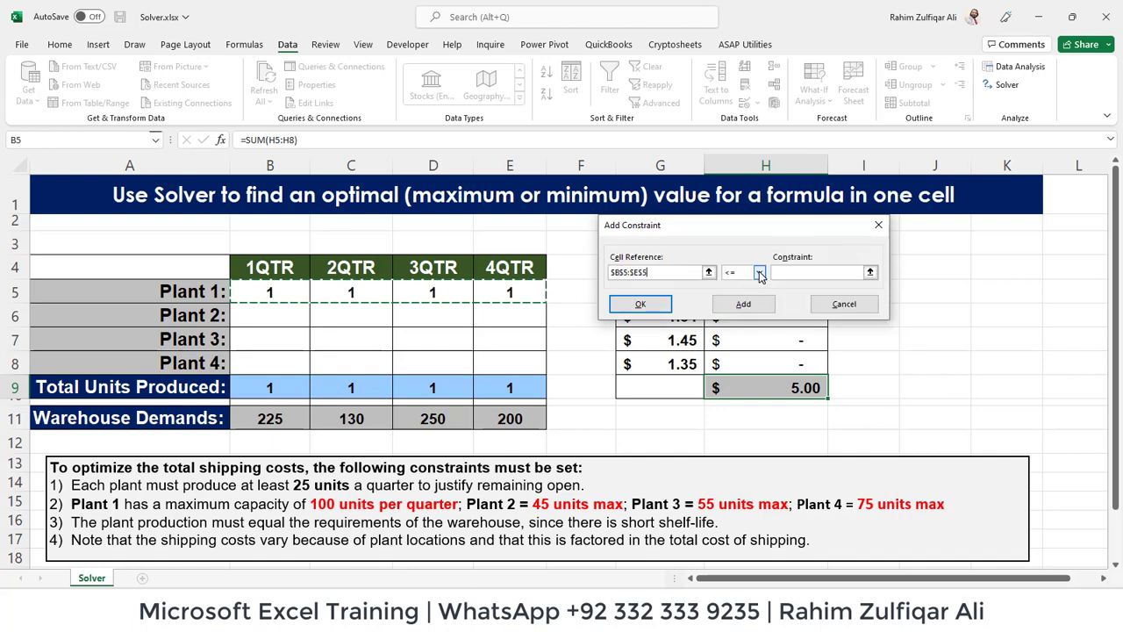
{"action": "left_click", "coordinate": [760, 273]}
{"action": "left_click", "coordinate": [733, 283]}
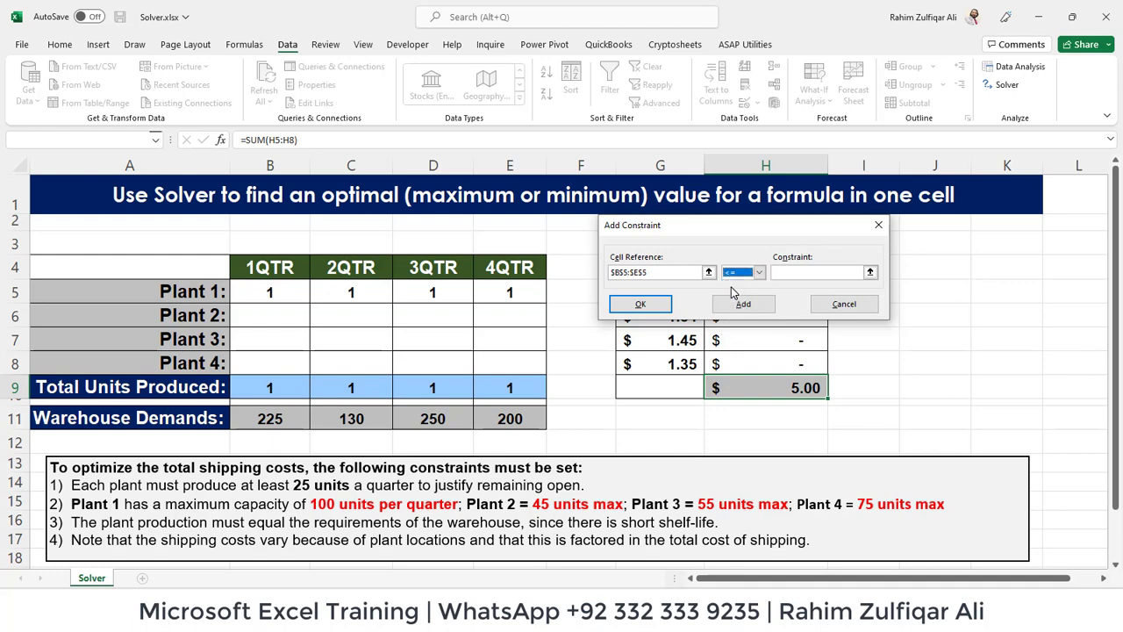
{"action": "left_click", "coordinate": [788, 274]}
{"action": "left_click", "coordinate": [743, 303]}
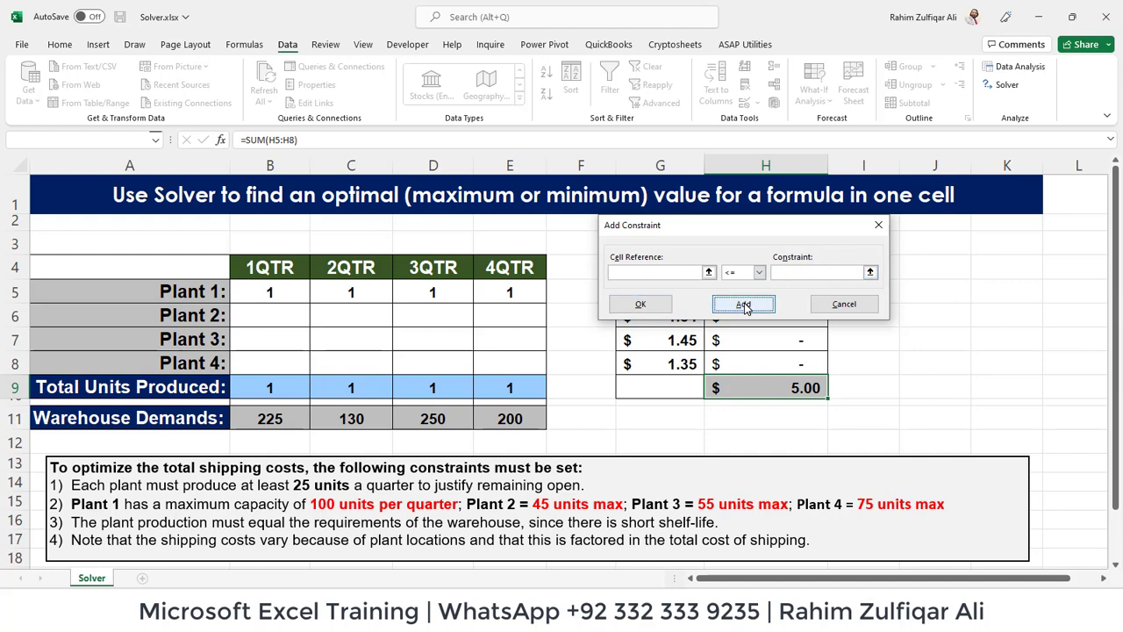
Add a constraint limiting Plant 2's quarterly production $B$6:$E$6 to <= 45.
{"action": "left_click_drag", "start_coordinate": [263, 314], "coordinate": [538, 314]}
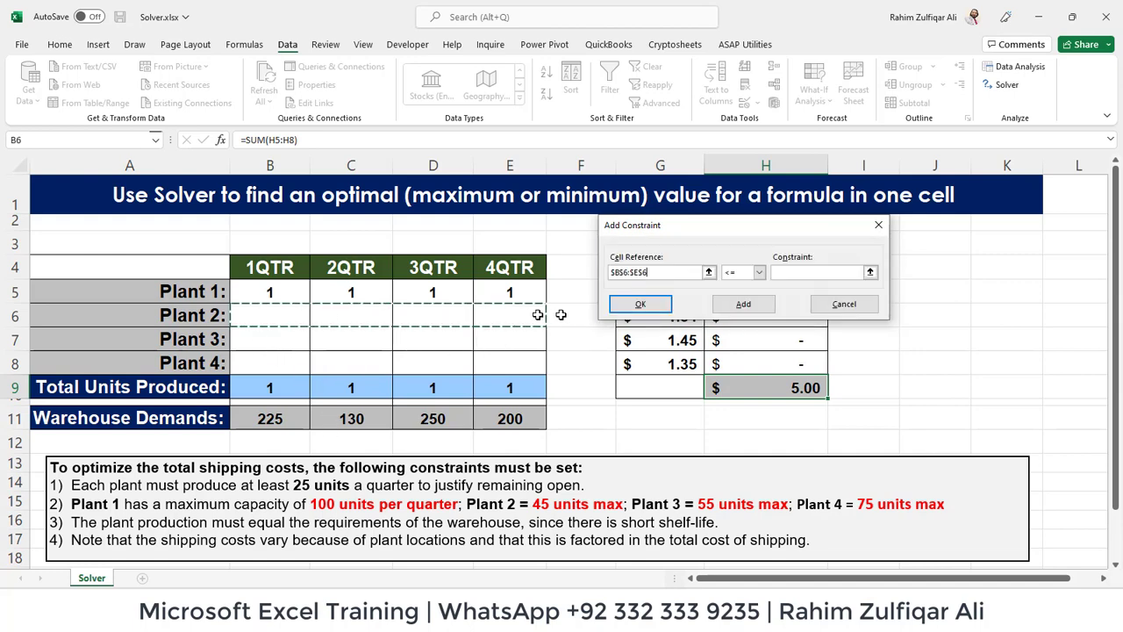
{"action": "left_click", "coordinate": [789, 274]}
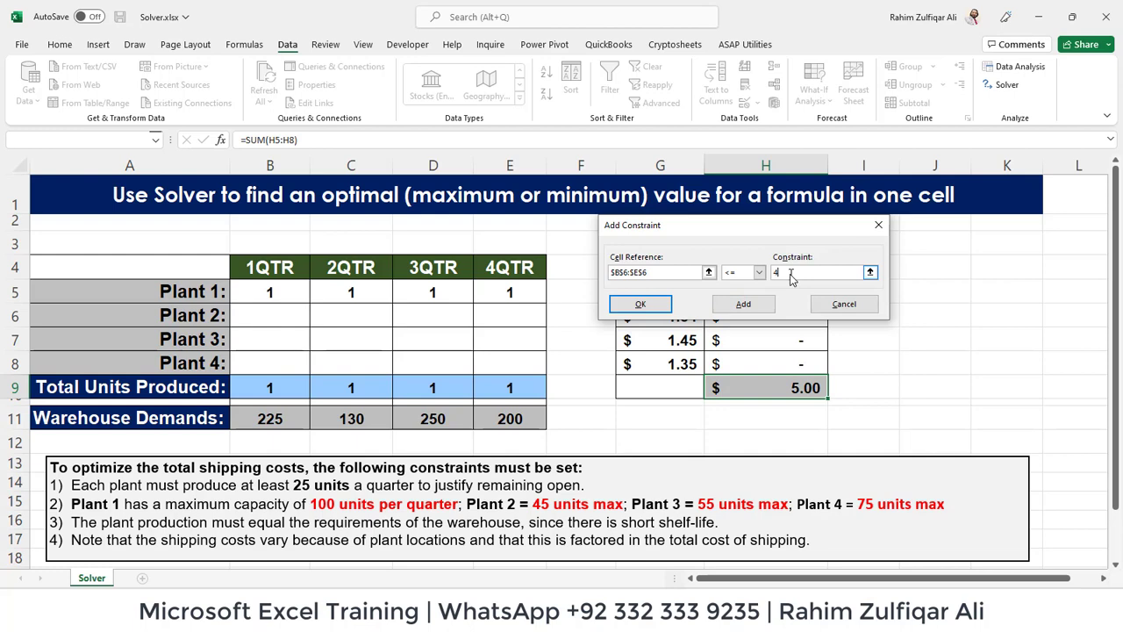
{"action": "type", "text": "45"}
{"action": "left_click", "coordinate": [748, 306]}
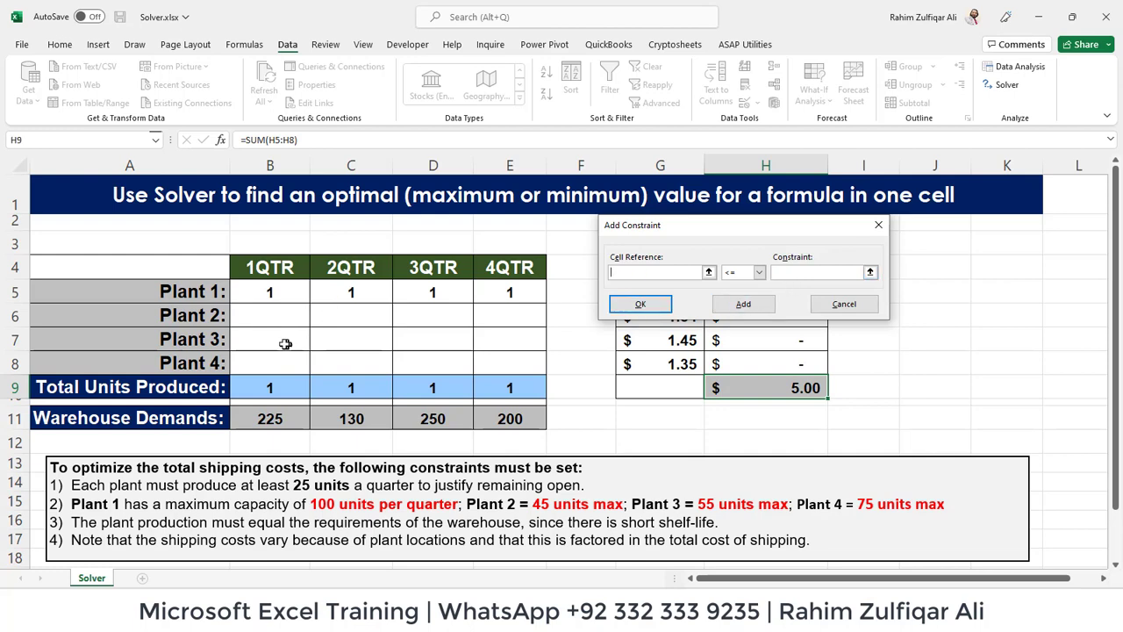
Add constraints limiting Plant 3's production $B$7:$E$7 to <= 55 and Plant 4's production $B$8:$E$8 to <= 75.
{"action": "left_click_drag", "start_coordinate": [281, 342], "coordinate": [514, 339]}
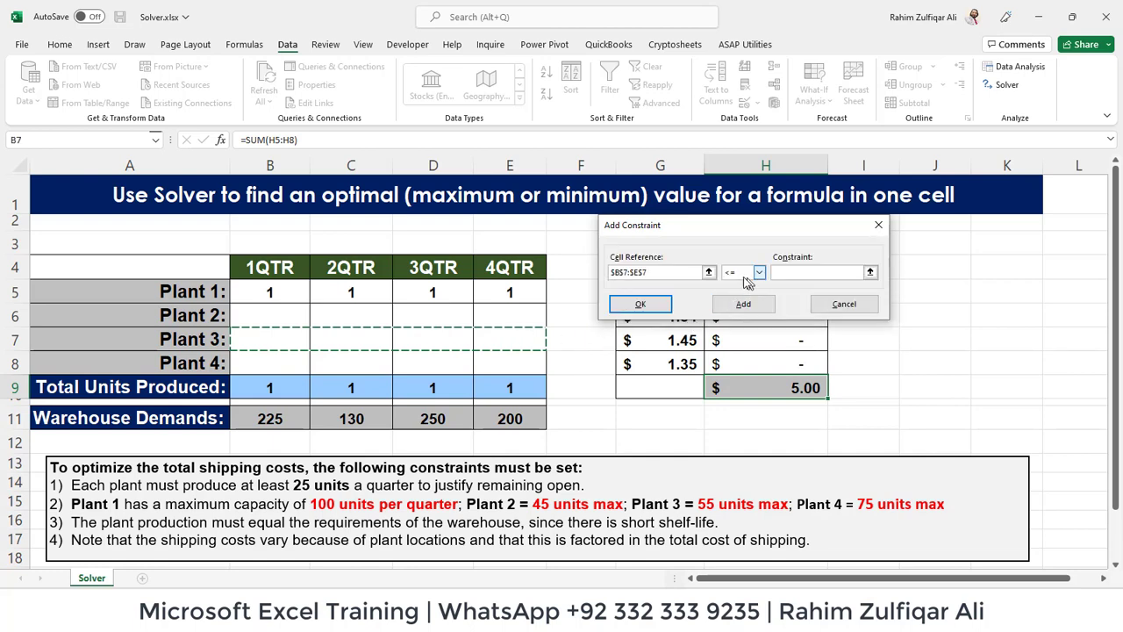
{"action": "left_click", "coordinate": [795, 273]}
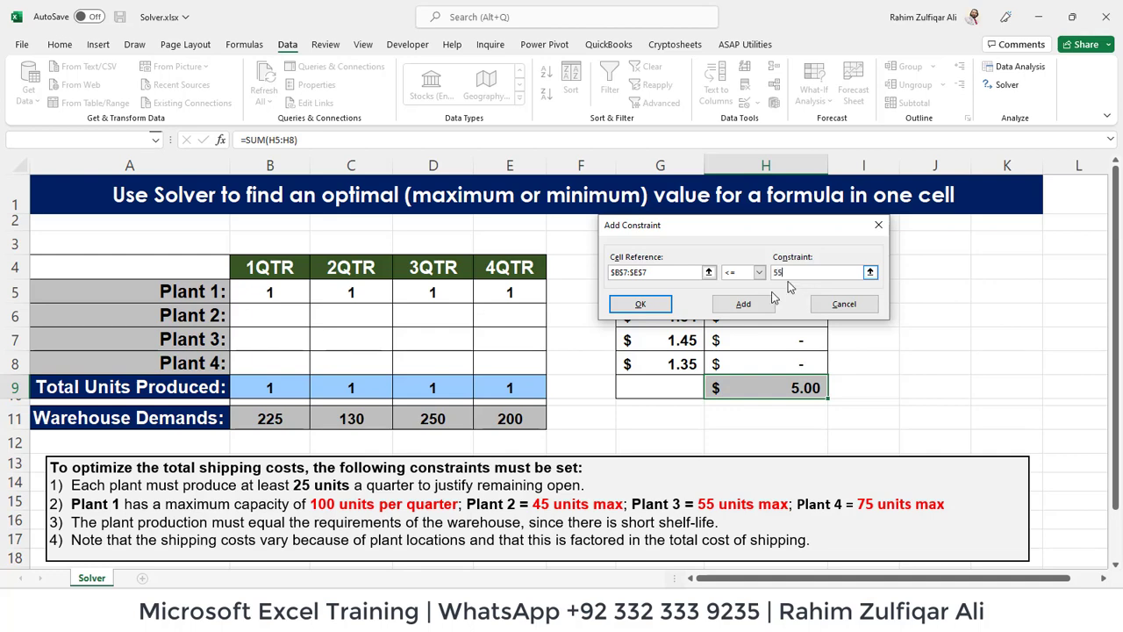
{"action": "left_click", "coordinate": [744, 304]}
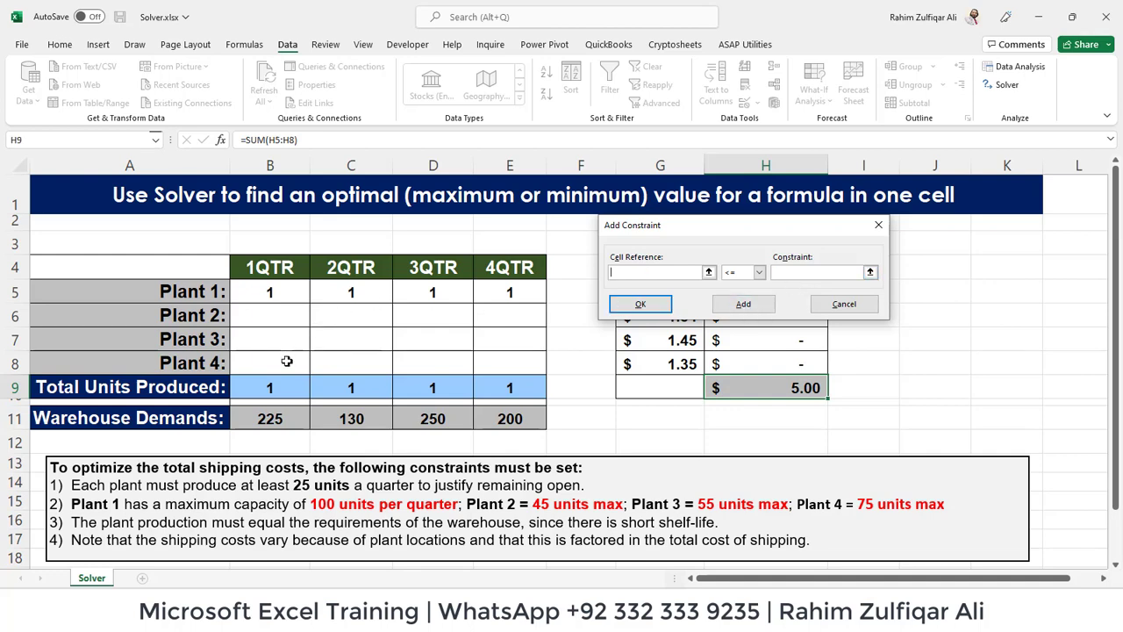
{"action": "left_click_drag", "start_coordinate": [289, 361], "coordinate": [512, 363]}
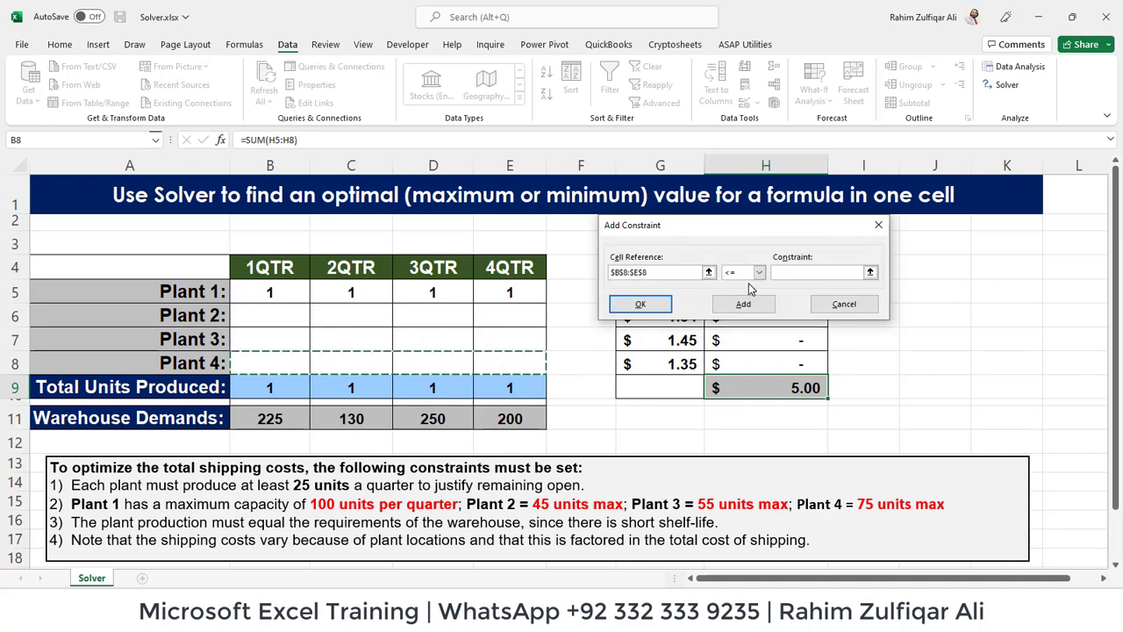
{"action": "left_click", "coordinate": [793, 272]}
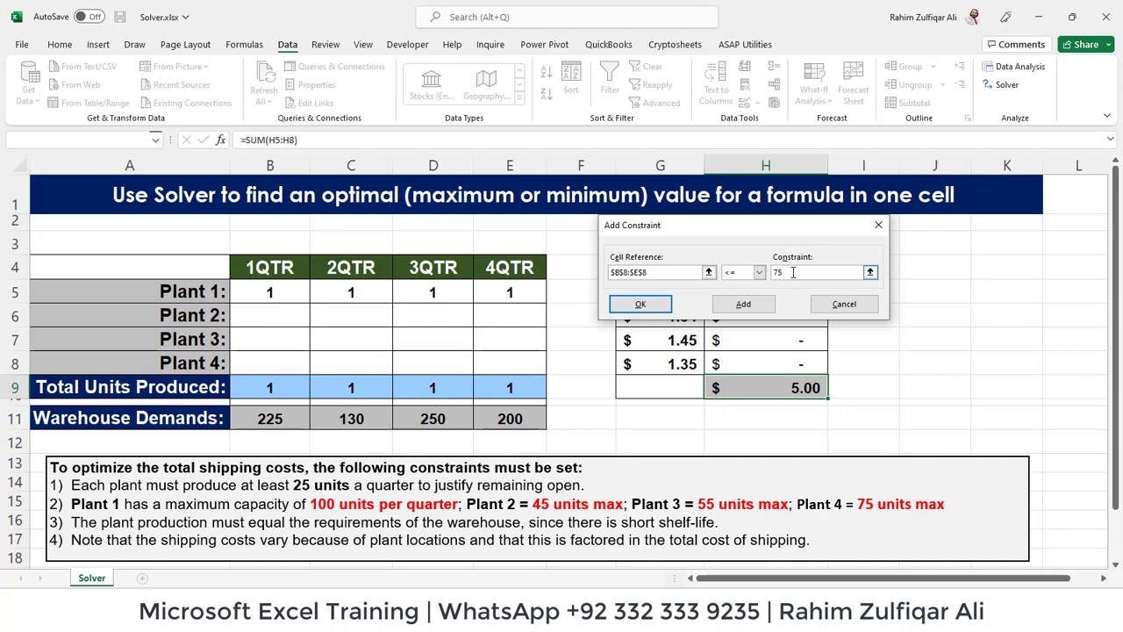
{"action": "left_click", "coordinate": [753, 306]}
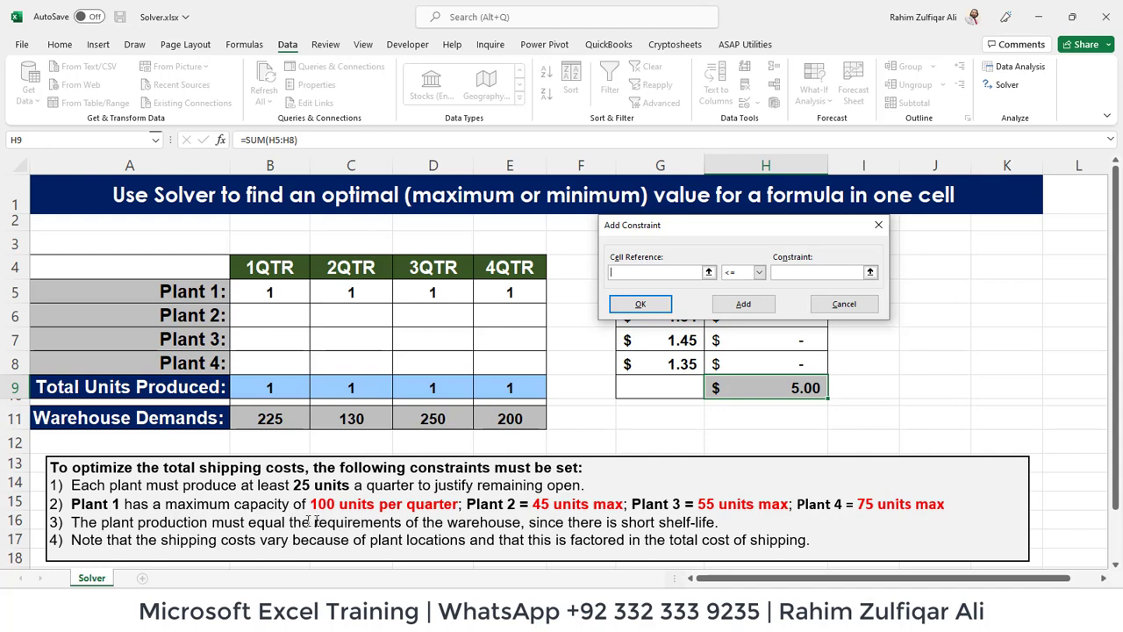
Add a constraint making total units produced $B$9:$E$9 equal the warehouse demands $B$11:$E$11, and finish adding constraints.
{"action": "left_click", "coordinate": [268, 387]}
{"action": "left_click_drag", "start_coordinate": [306, 387], "coordinate": [511, 388]}
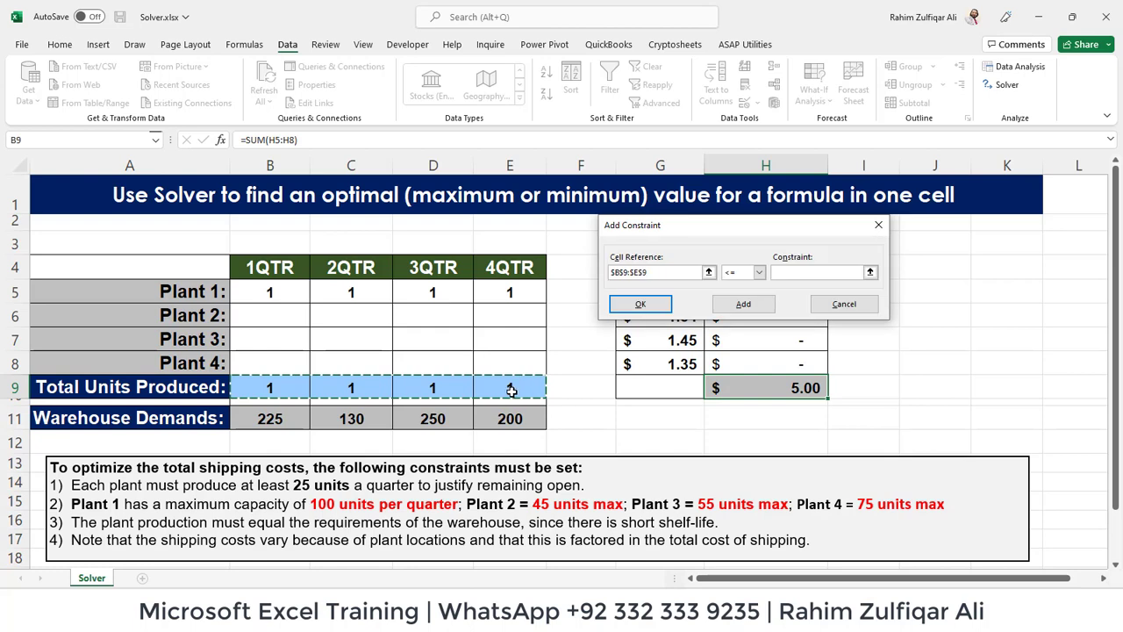
{"action": "left_click", "coordinate": [759, 272]}
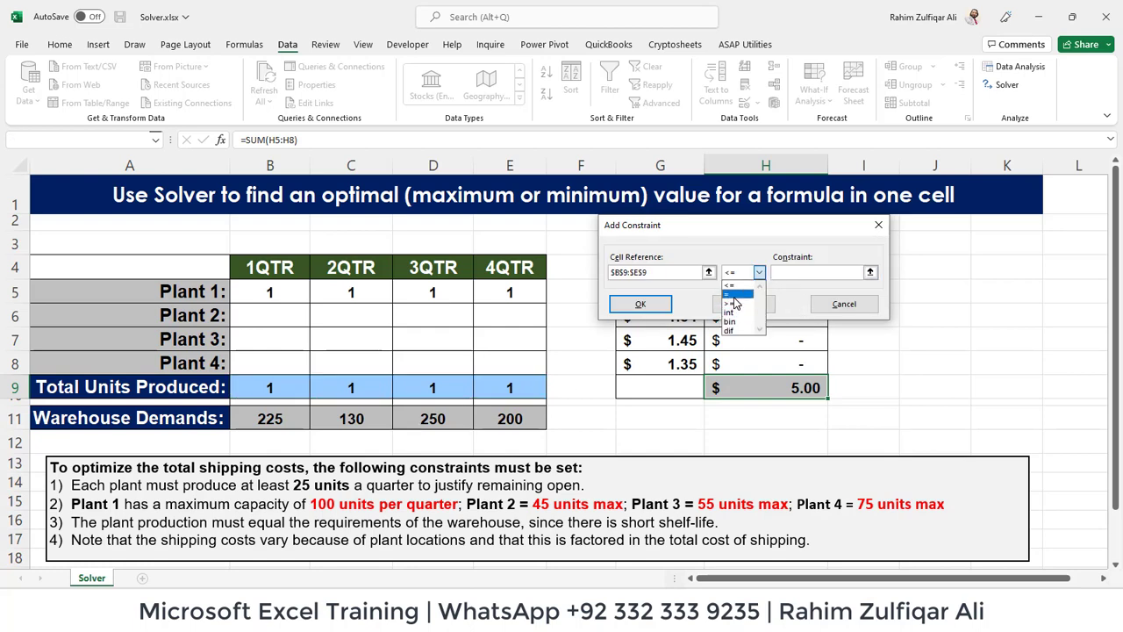
{"action": "left_click", "coordinate": [734, 296]}
{"action": "left_click", "coordinate": [871, 273]}
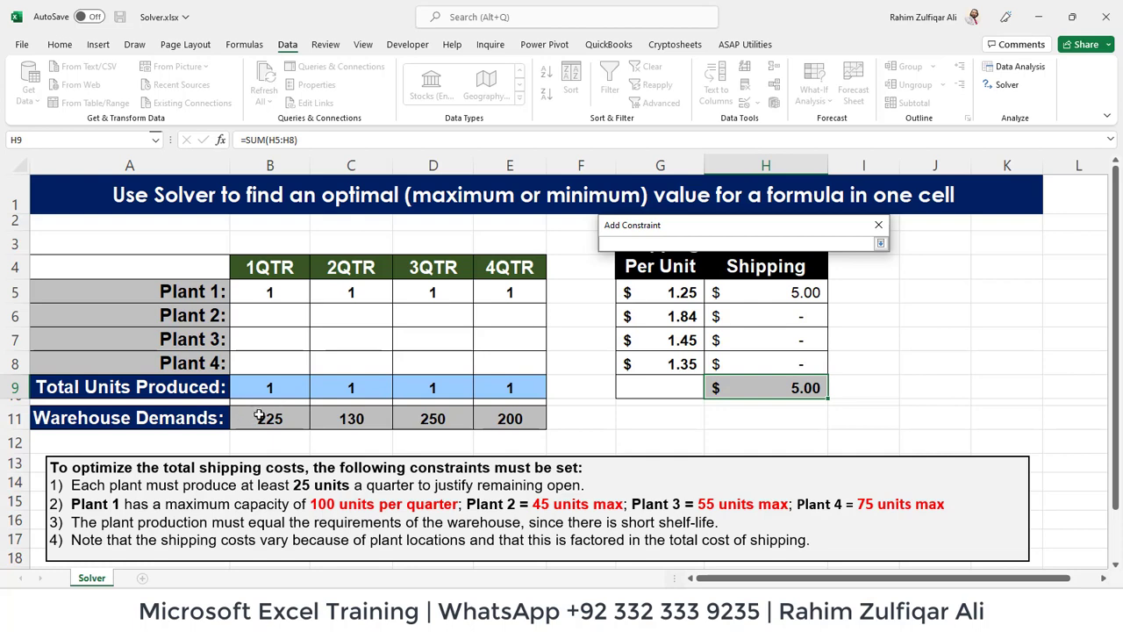
{"action": "left_click_drag", "start_coordinate": [259, 416], "coordinate": [525, 416]}
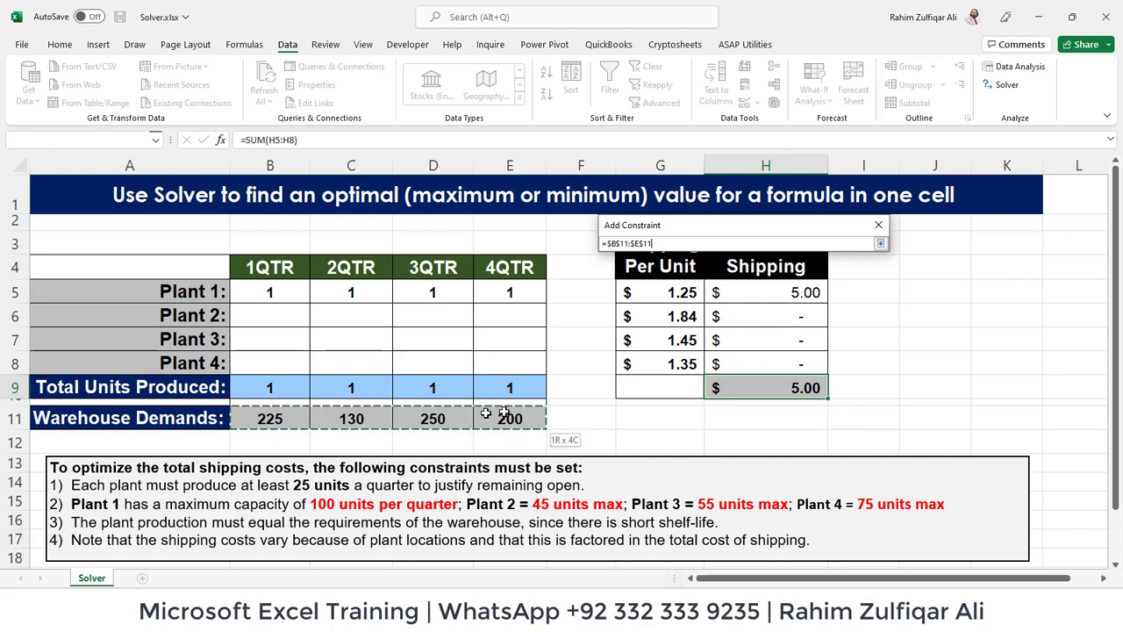
{"action": "left_click", "coordinate": [880, 243]}
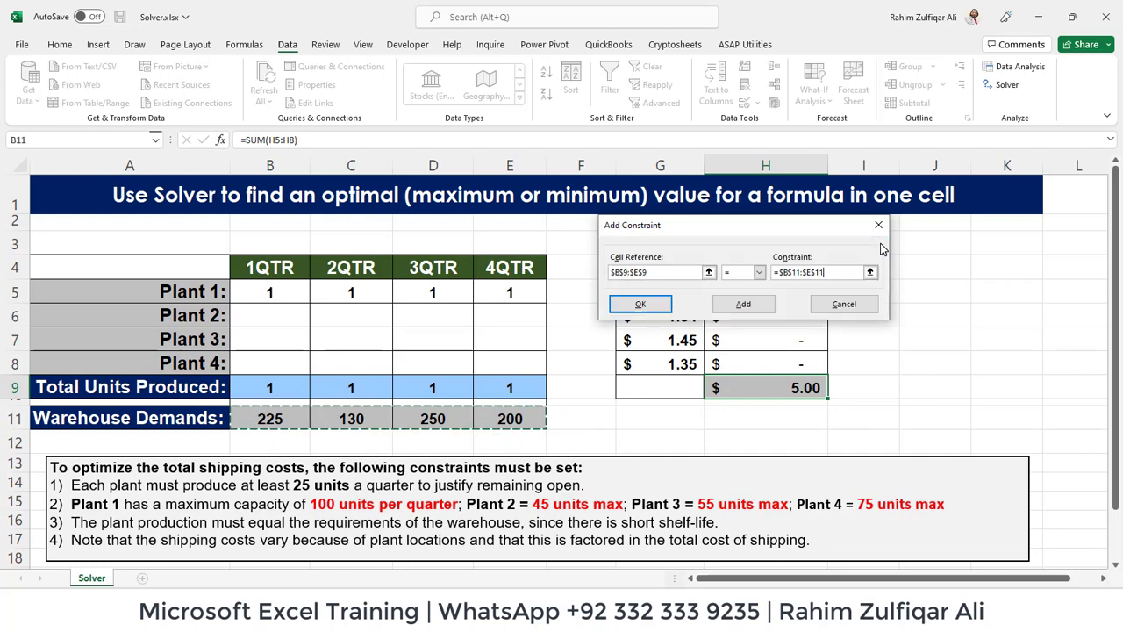
{"action": "left_click", "coordinate": [743, 304]}
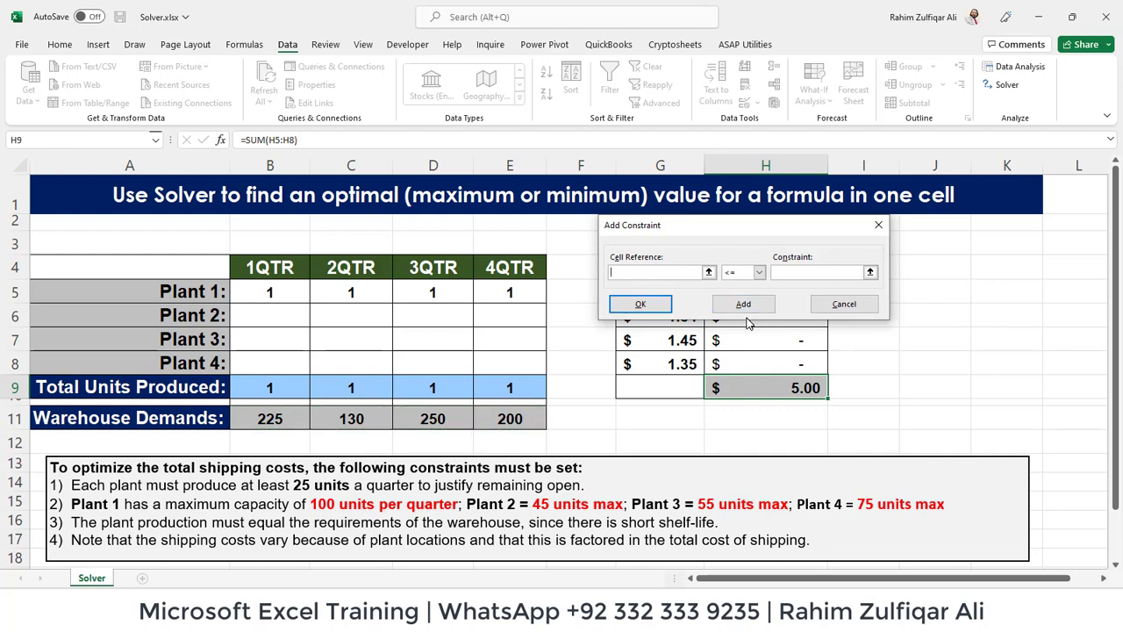
{"action": "left_click", "coordinate": [844, 304]}
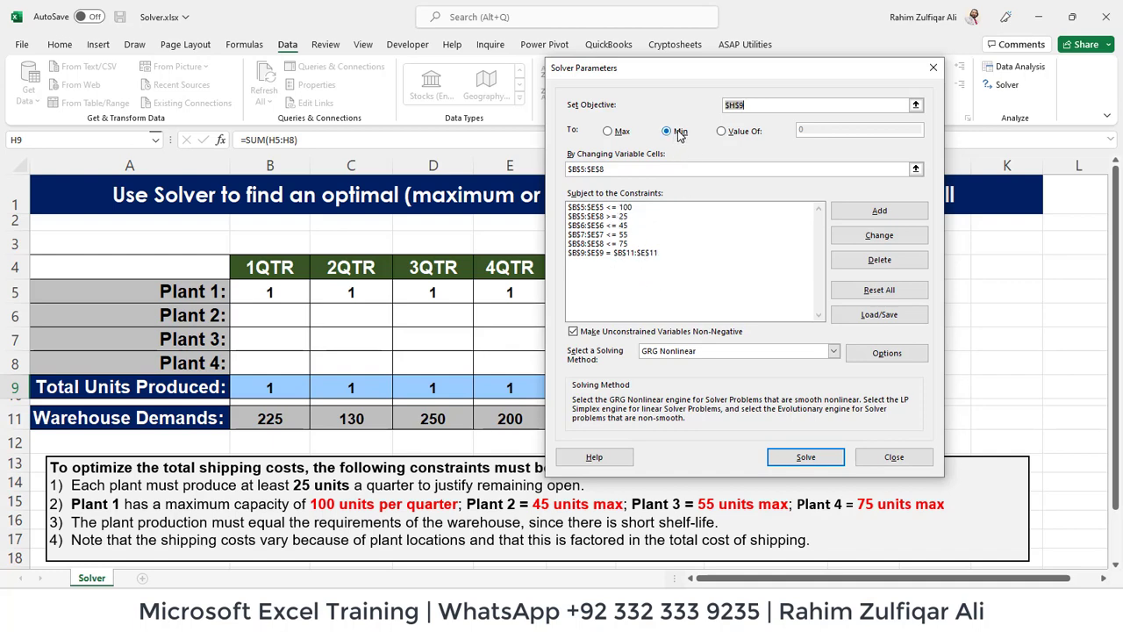
Solve the model with the GRG Nonlinear method and keep the Solver solution in the worksheet.
{"action": "left_click", "coordinate": [805, 457]}
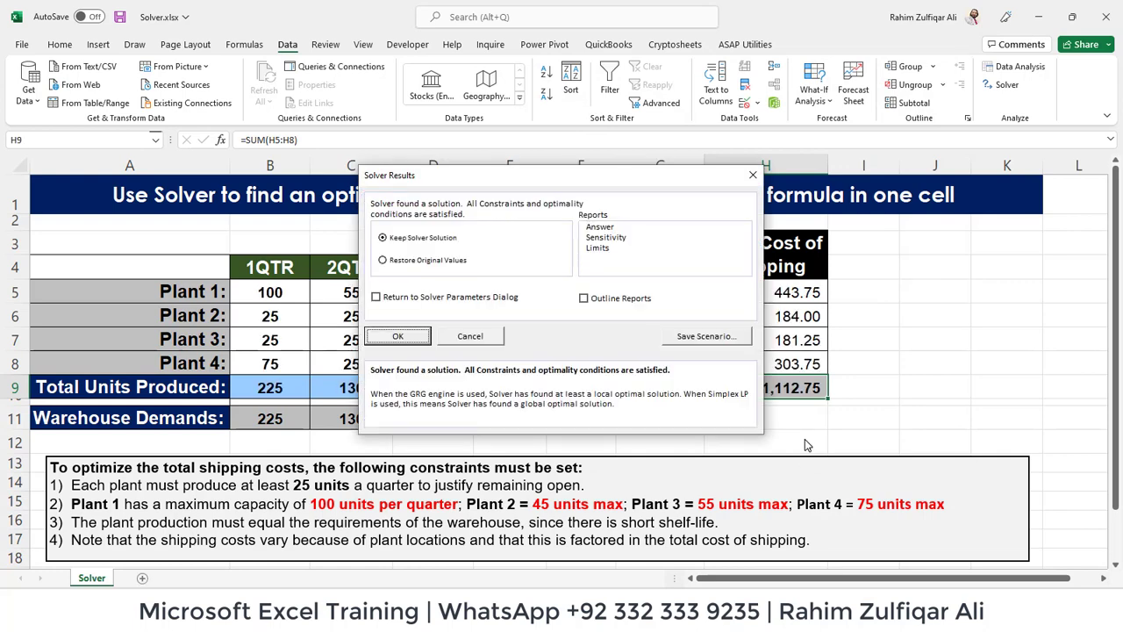
{"action": "left_click_drag", "start_coordinate": [527, 183], "coordinate": [662, 143]}
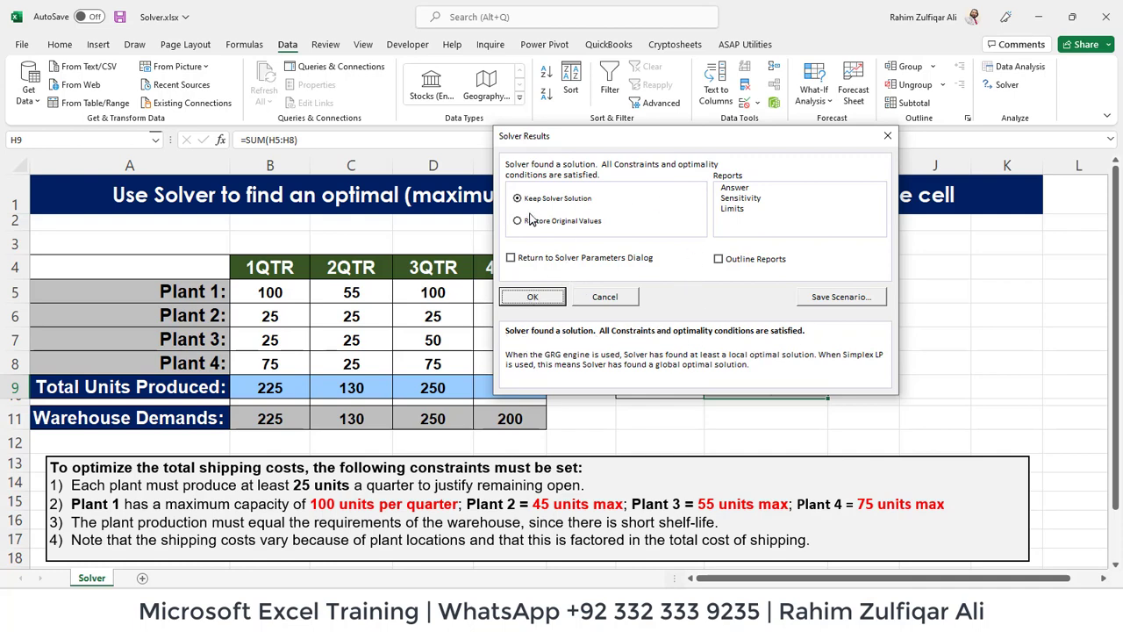
{"action": "left_click", "coordinate": [533, 298]}
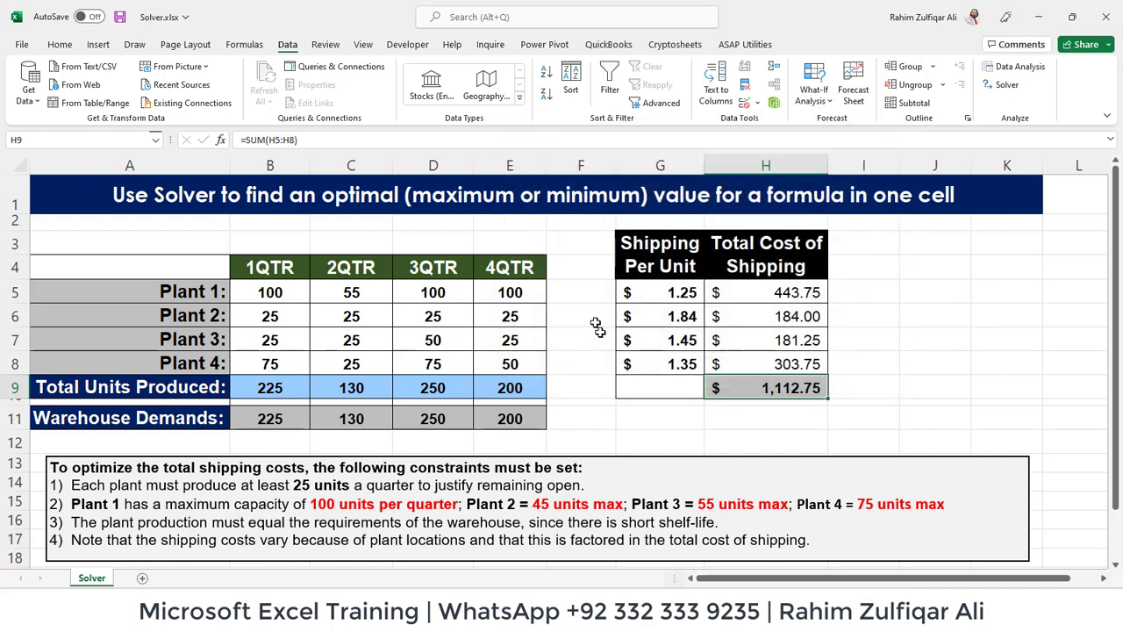
Examine the solved quarterly production values of the four plants against the minimum and maximum unit constraints.
{"action": "left_click", "coordinate": [359, 340]}
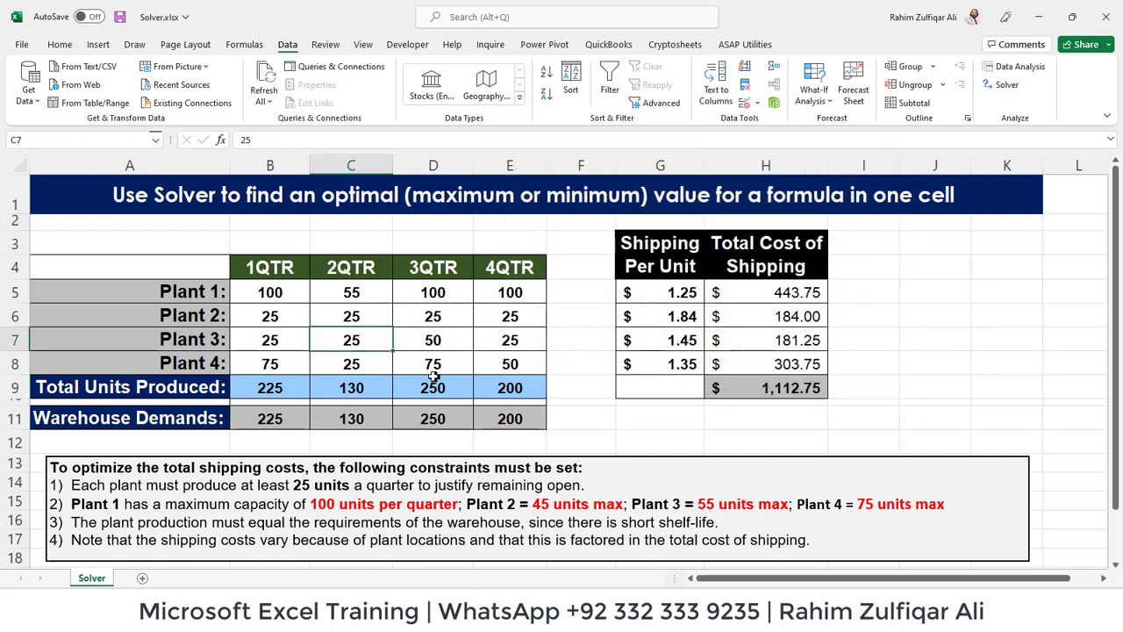
{"action": "left_click", "coordinate": [367, 367]}
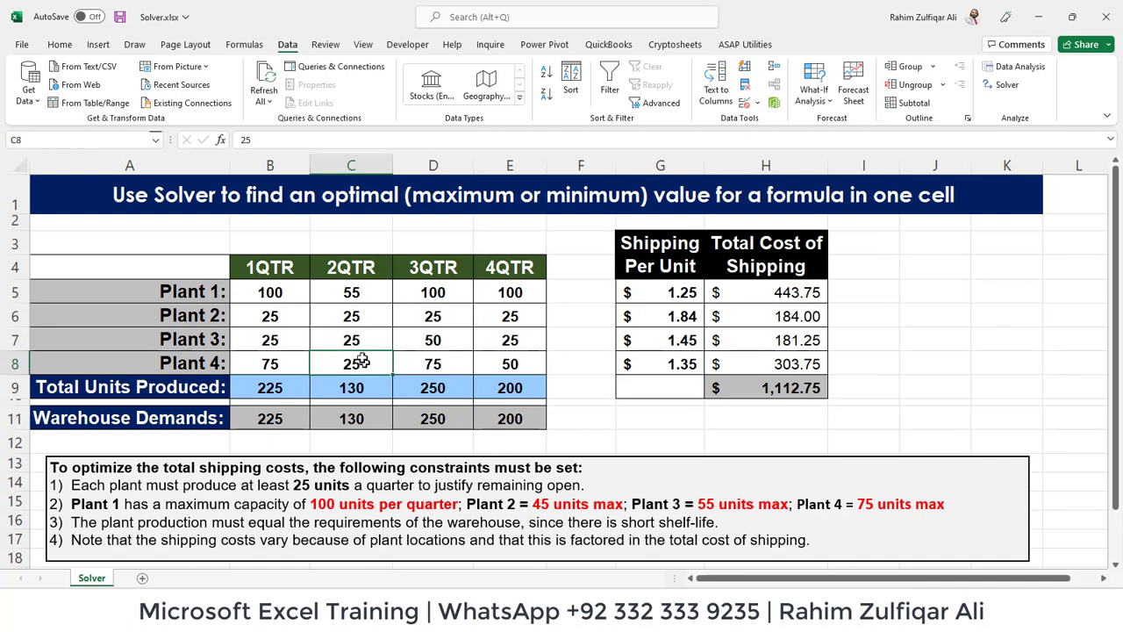
{"action": "left_click", "coordinate": [354, 342]}
{"action": "left_click", "coordinate": [358, 317]}
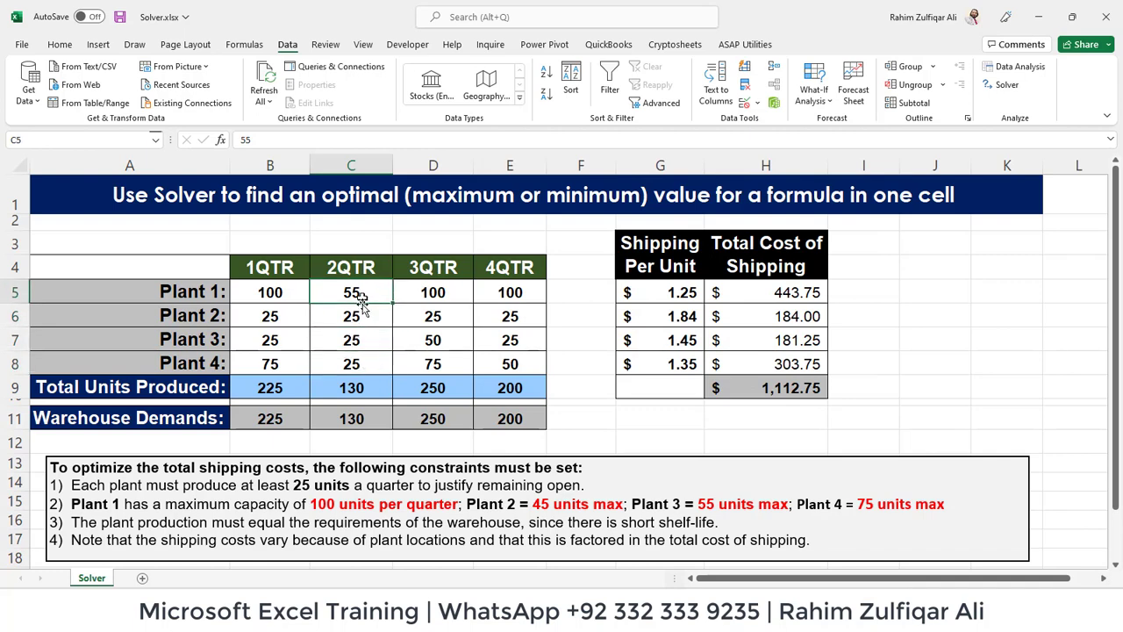
{"action": "left_click", "coordinate": [412, 321]}
{"action": "left_click", "coordinate": [491, 318]}
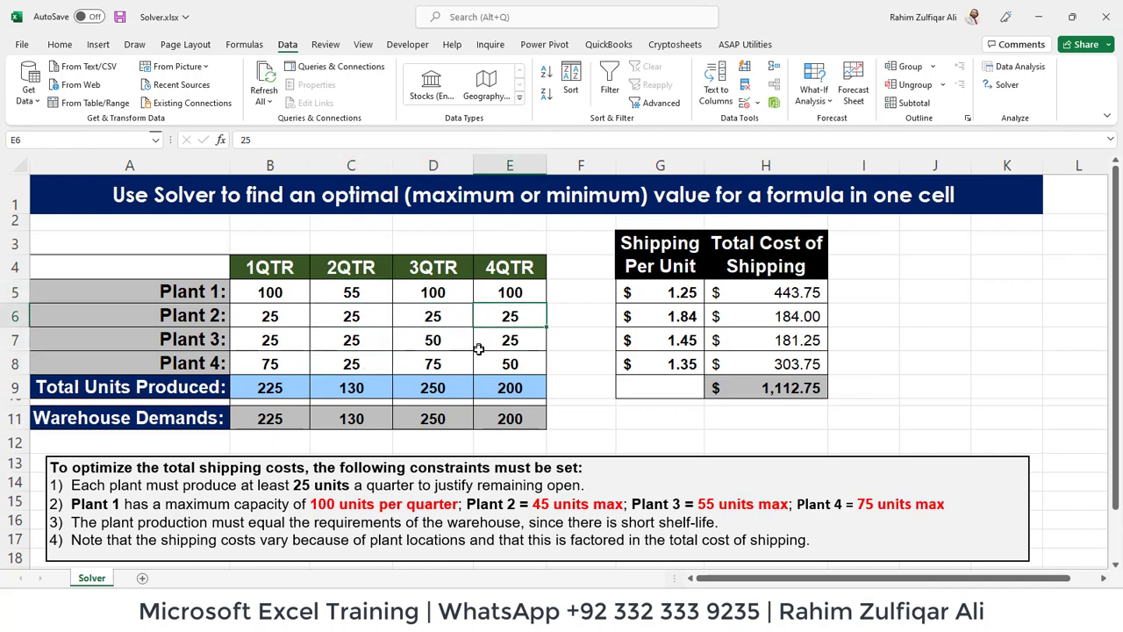
{"action": "left_click", "coordinate": [487, 341]}
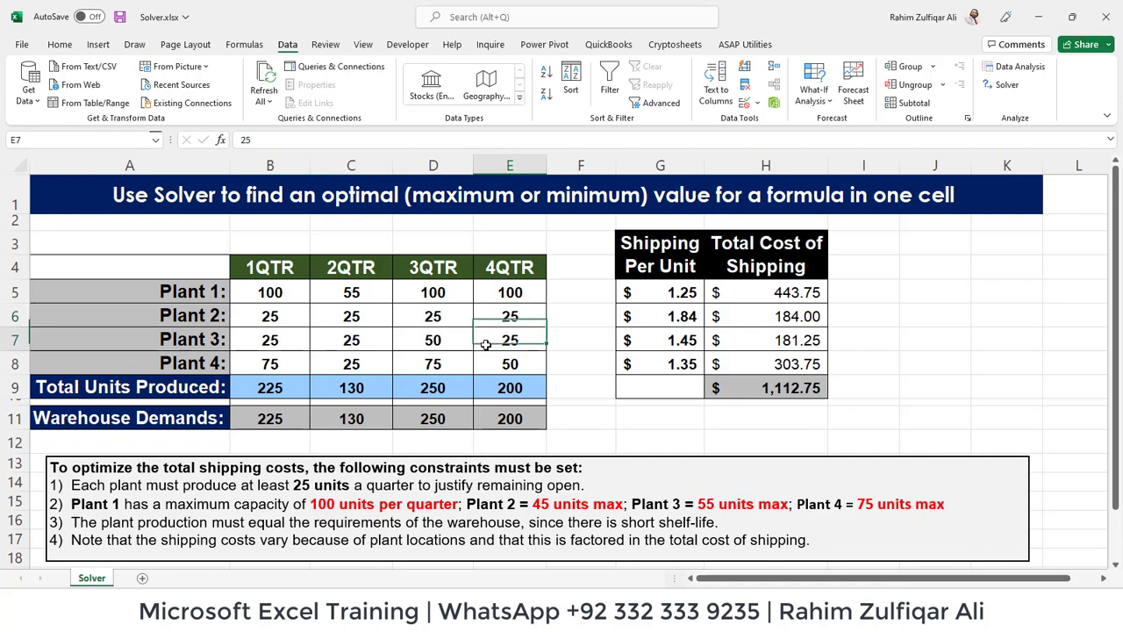
{"action": "left_click", "coordinate": [486, 365]}
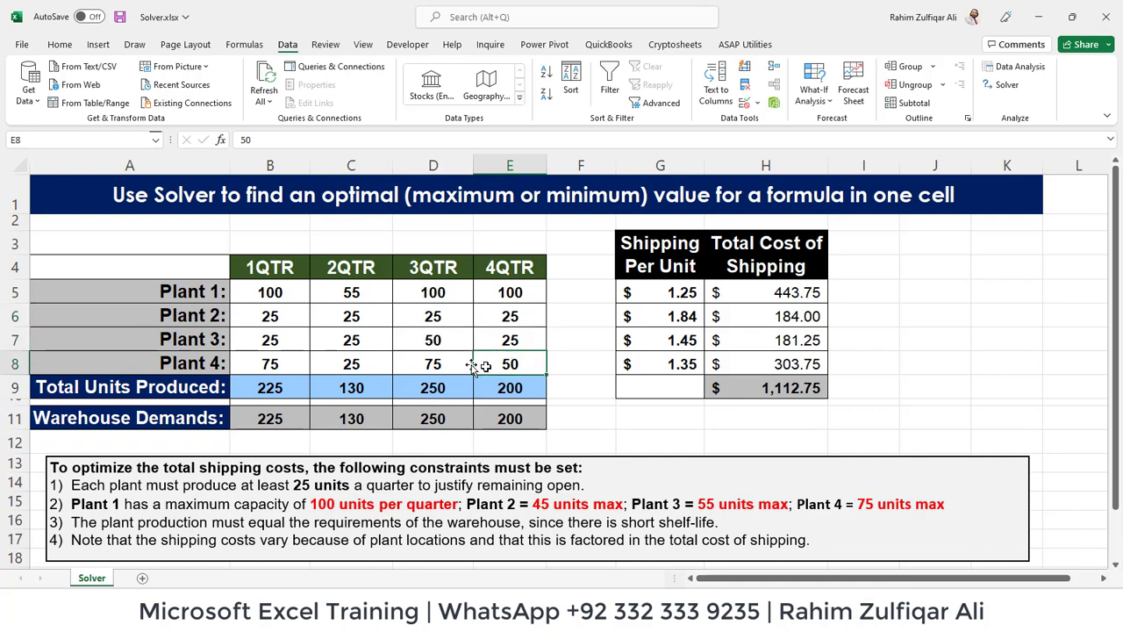
{"action": "left_click", "coordinate": [443, 366]}
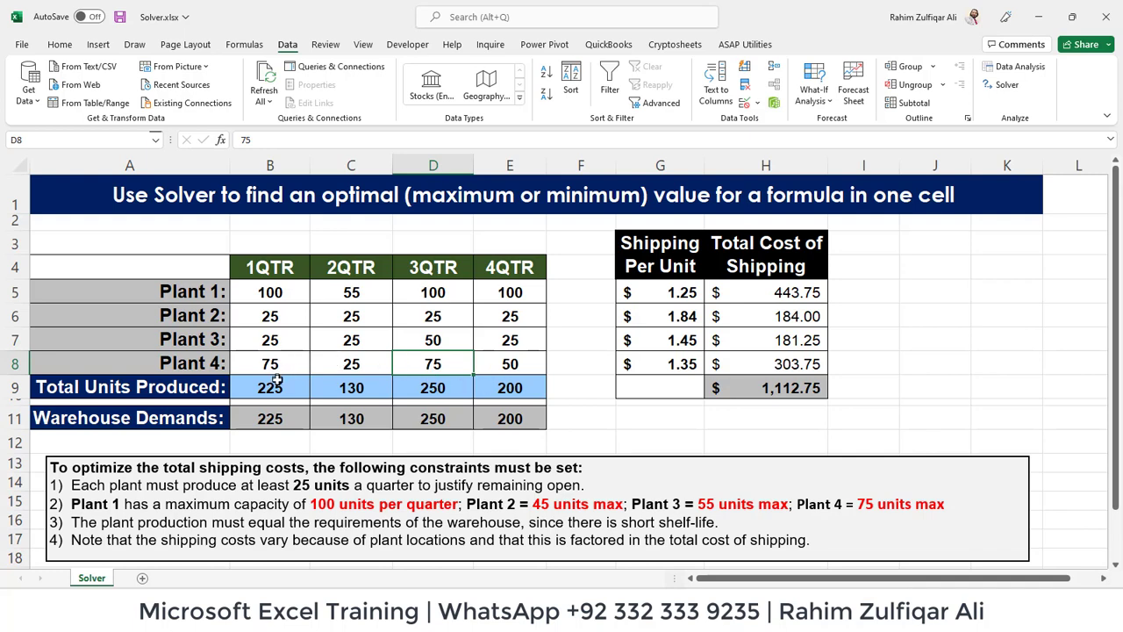
Compare the quarterly total units produced with the warehouse demands, and review the plants' shipping costs and the total shipping cost.
{"action": "left_click_drag", "start_coordinate": [274, 384], "coordinate": [509, 398]}
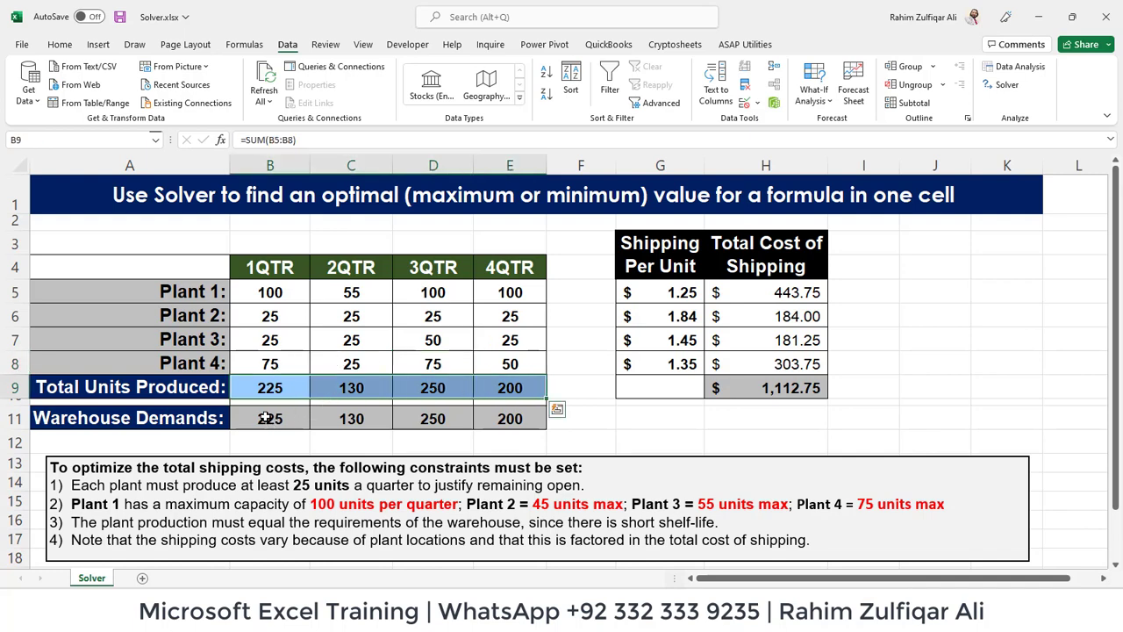
{"action": "left_click_drag", "start_coordinate": [267, 419], "coordinate": [501, 425]}
{"action": "left_click", "coordinate": [424, 390]}
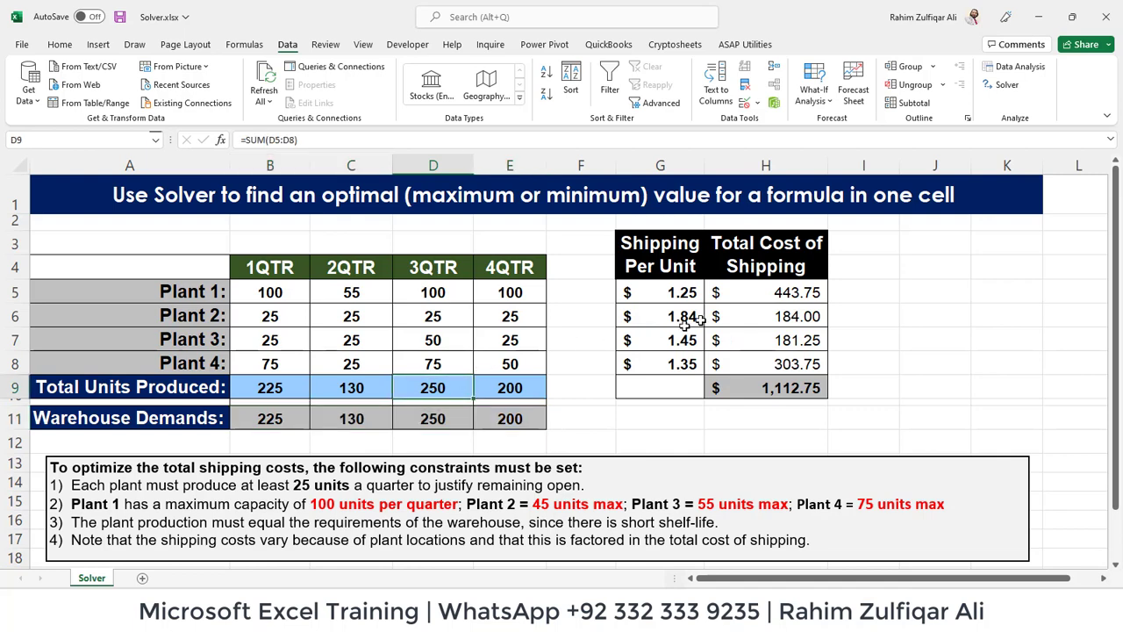
{"action": "left_click", "coordinate": [514, 301]}
{"action": "left_click_drag", "start_coordinate": [772, 300], "coordinate": [767, 364]}
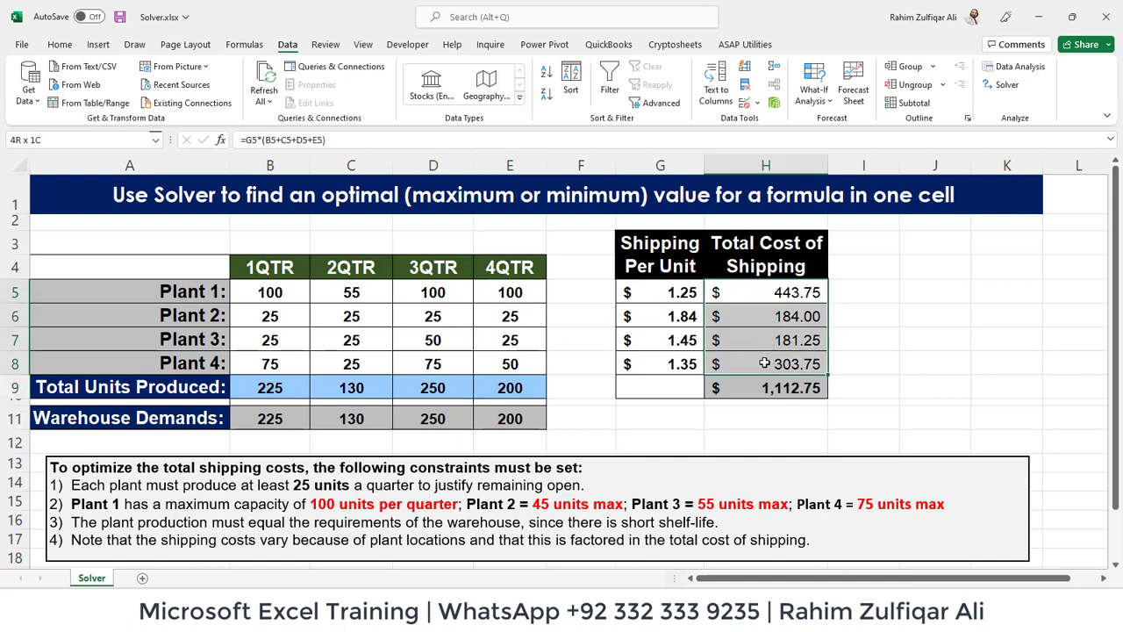
{"action": "left_click", "coordinate": [765, 388]}
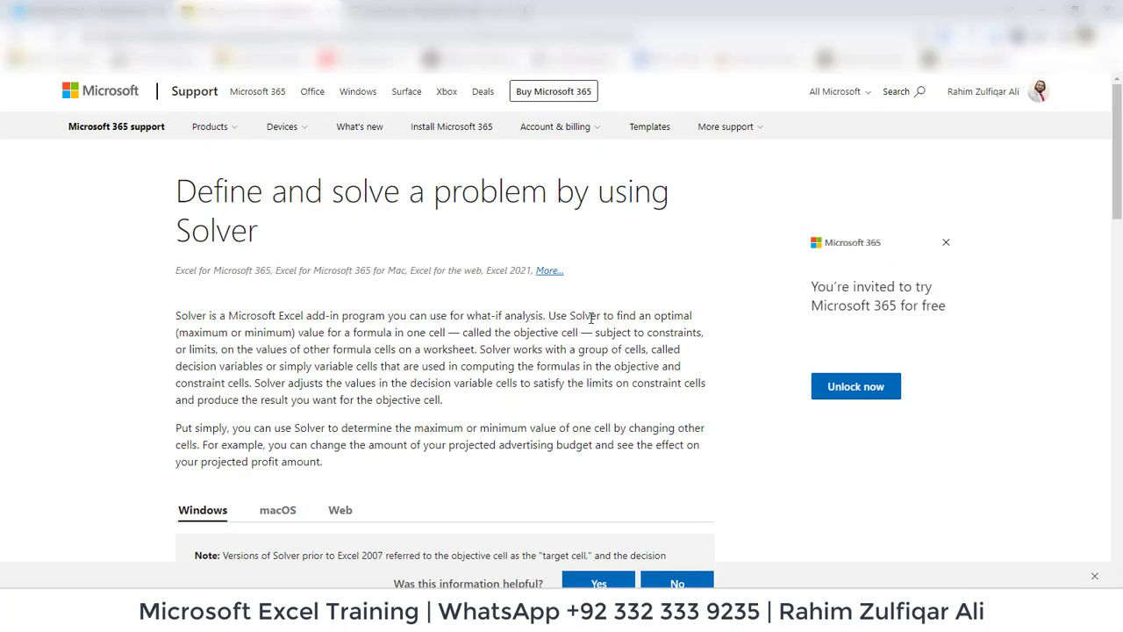
In the web browser, read Microsoft's Solver support article through its further-help section, and switch to the Frontline Solvers home page.
{"action": "scroll", "coordinate": [513, 365], "scroll_direction": "down", "scroll_amount": 15}
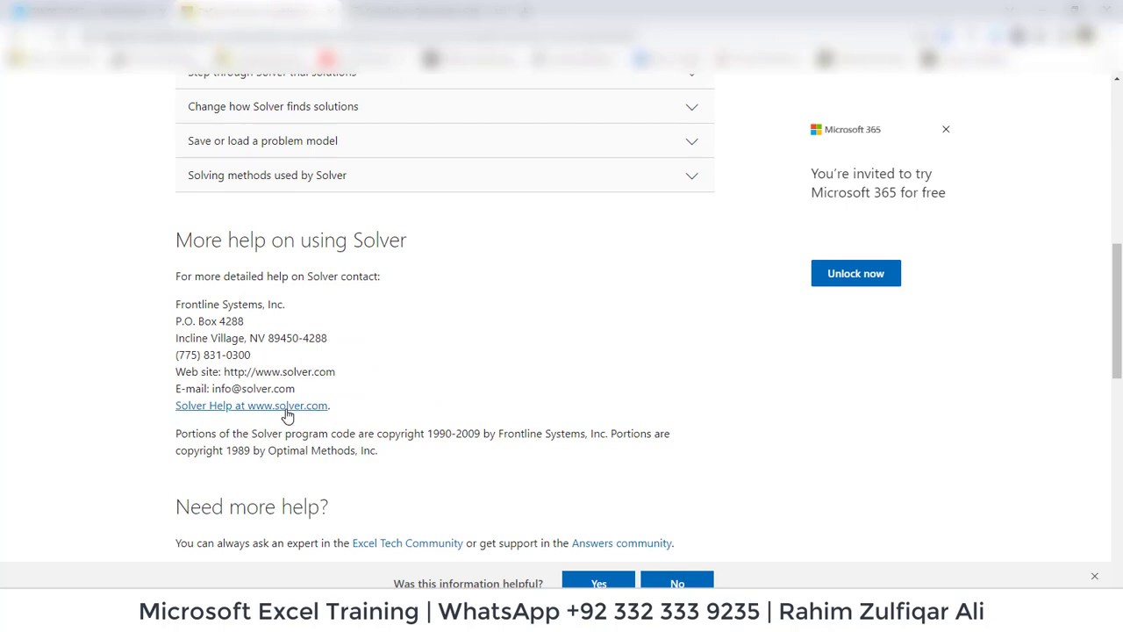
{"action": "left_click", "coordinate": [421, 7]}
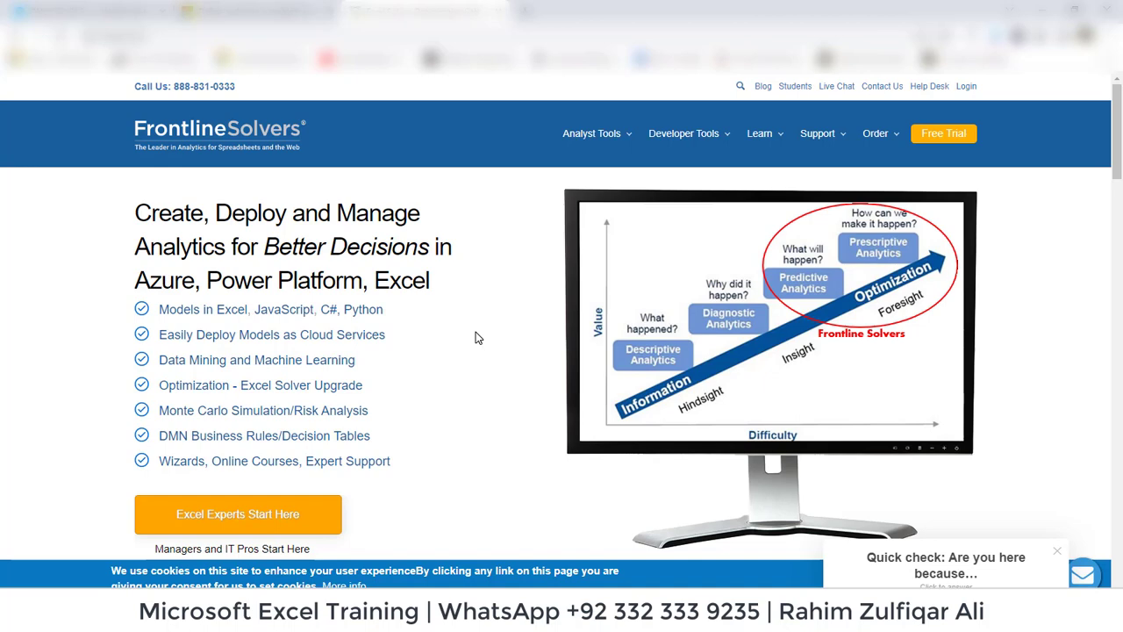
Open the Data Mining and Machine Learning link in a new tab, look through the Frontline Solvers home page, and switch to the new page.
{"action": "right_click", "coordinate": [317, 363]}
{"action": "left_click", "coordinate": [334, 376]}
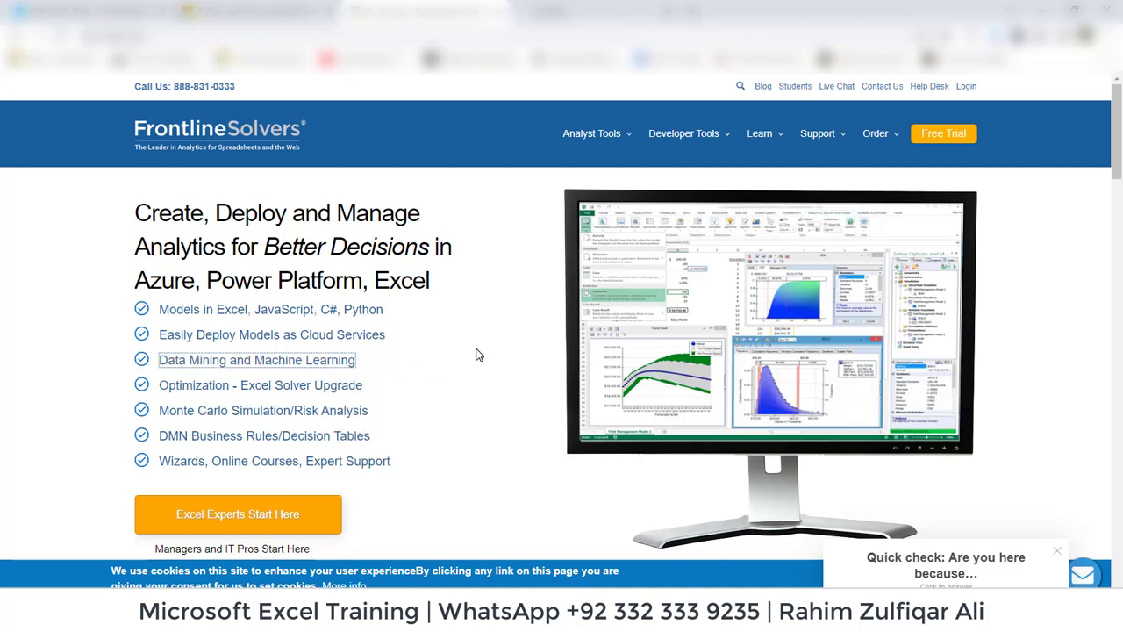
{"action": "scroll", "coordinate": [465, 335], "scroll_direction": "down", "scroll_amount": 4}
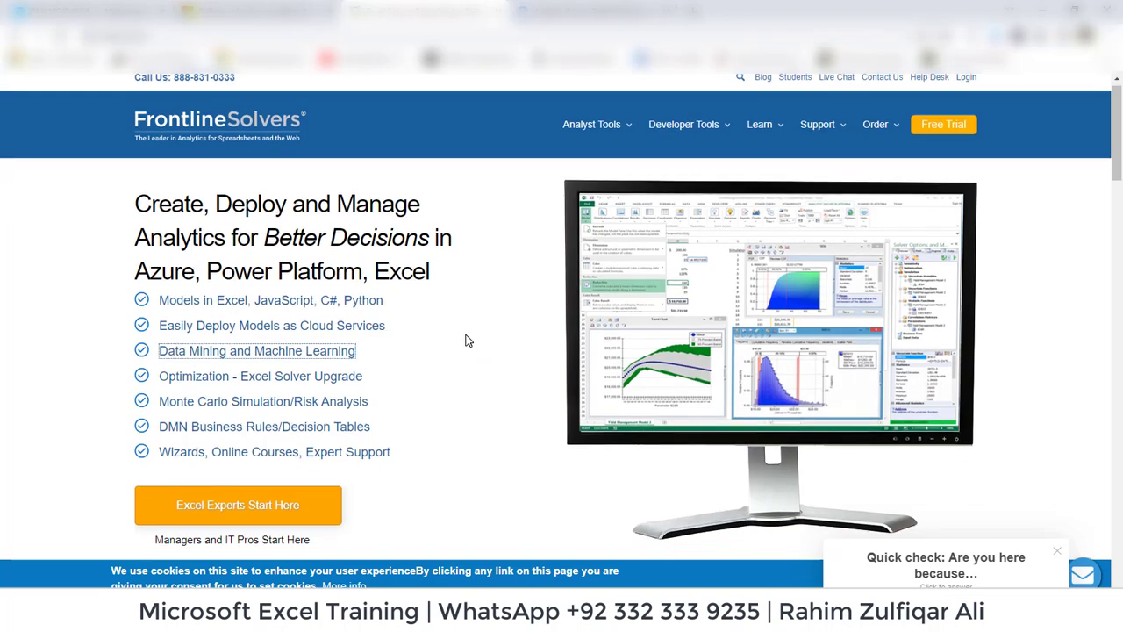
{"action": "scroll", "coordinate": [468, 338], "scroll_direction": "down", "scroll_amount": 2}
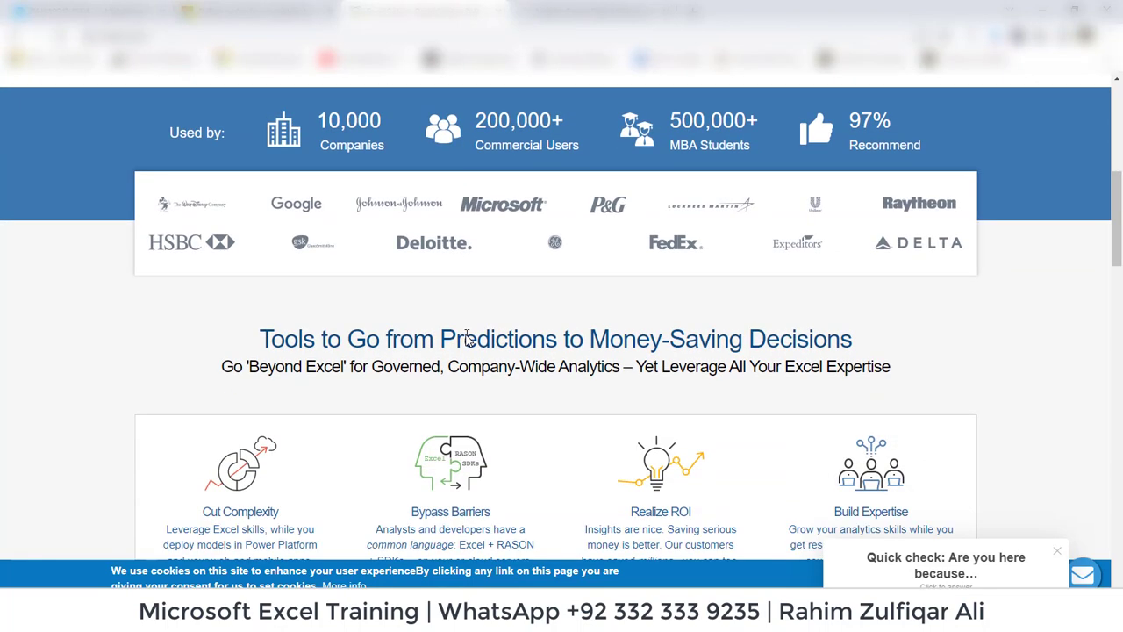
{"action": "key", "text": "ctrl+Tab"}
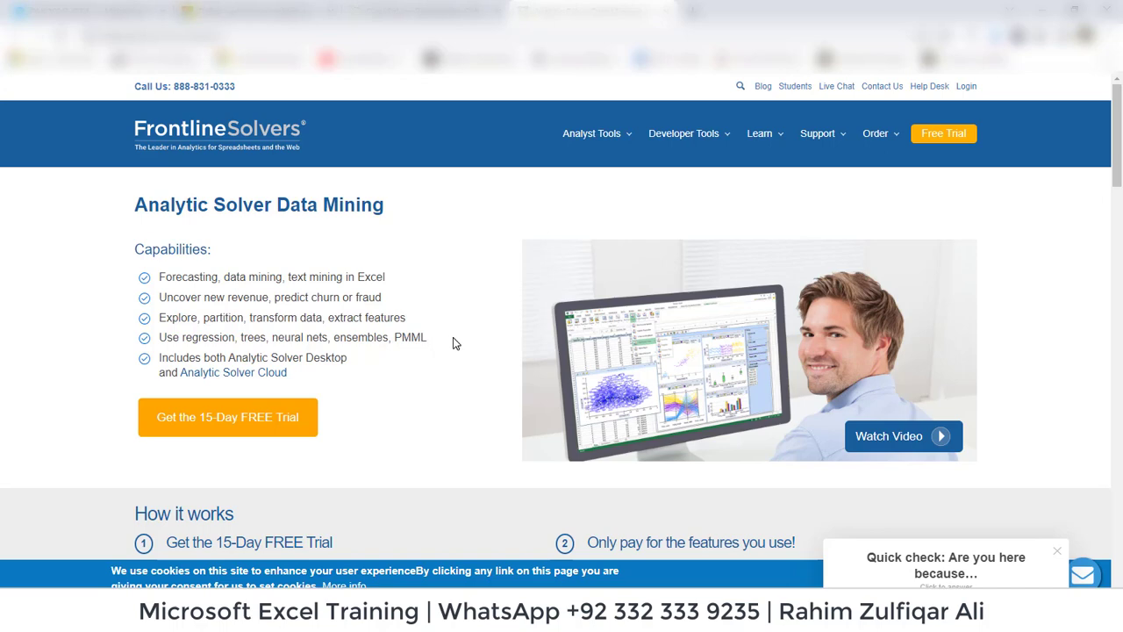
Examine the Video Demos and Features sections of the Analytic Solver Data Mining page.
{"action": "scroll", "coordinate": [449, 344], "scroll_direction": "down", "scroll_amount": 5}
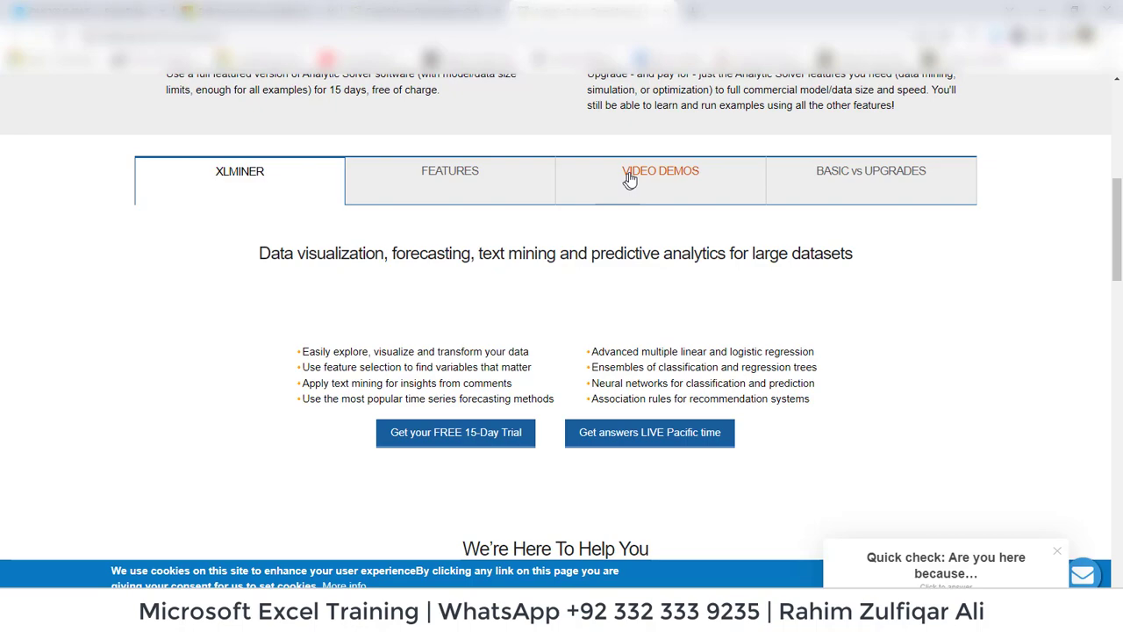
{"action": "left_click", "coordinate": [629, 179]}
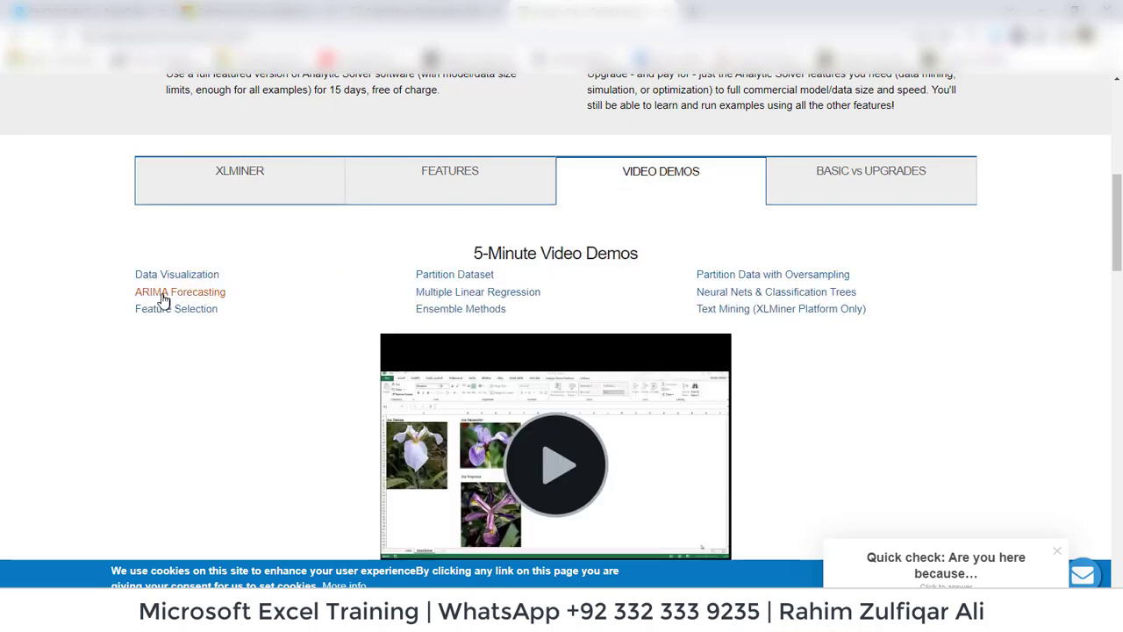
{"action": "left_click", "coordinate": [418, 195]}
{"action": "scroll", "coordinate": [431, 285], "scroll_direction": "down", "scroll_amount": 3}
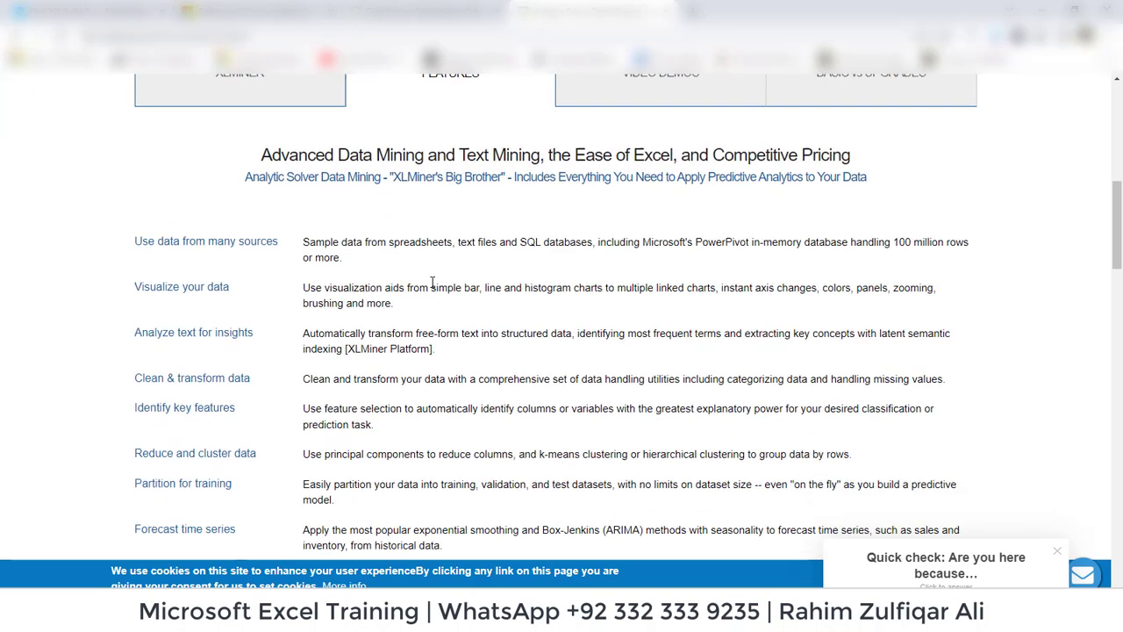
{"action": "scroll", "coordinate": [430, 286], "scroll_direction": "up", "scroll_amount": 2}
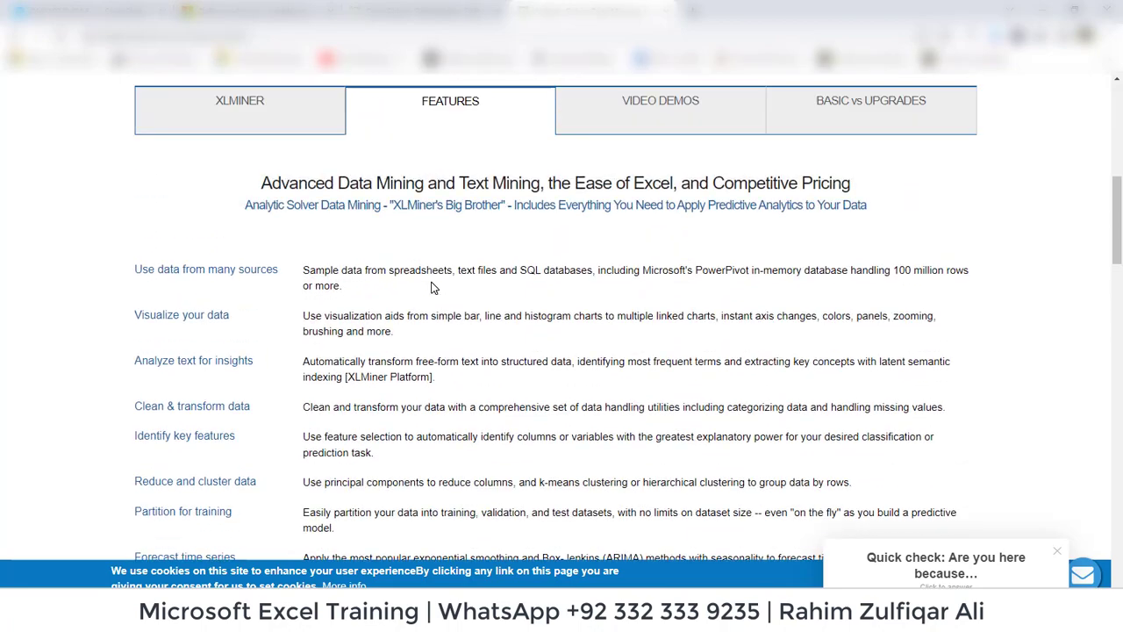